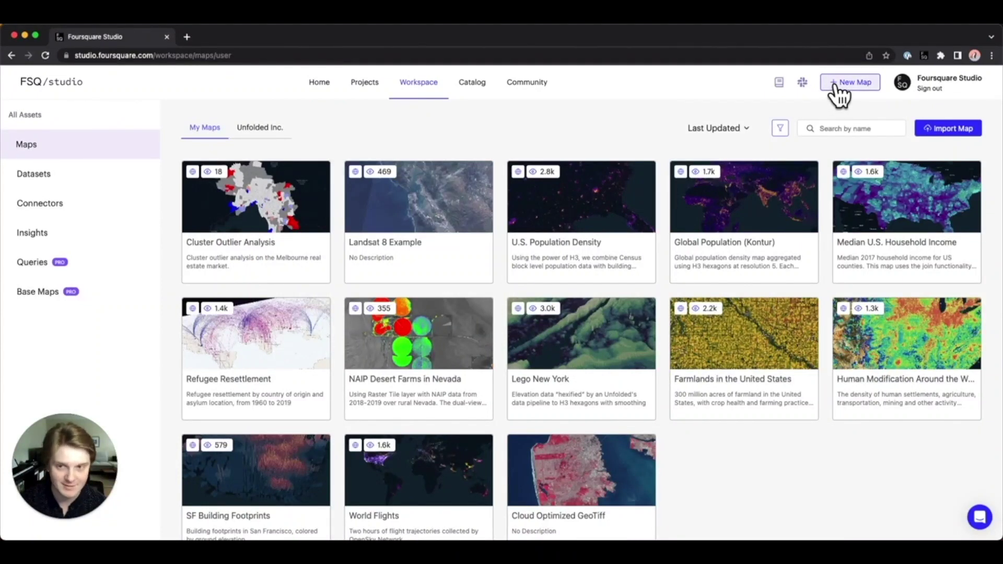
Create a new Untitled map from the Workspace Maps page.
click(836, 85)
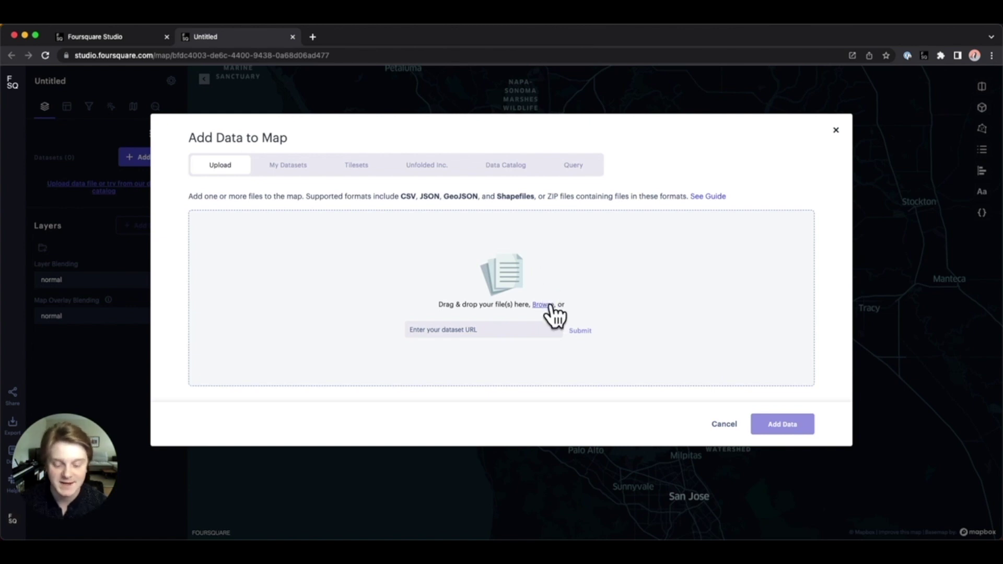
Upload Melbourne Suburbs.geojson and Melbourne Australia.csv and add both datasets to the map.
click(549, 307)
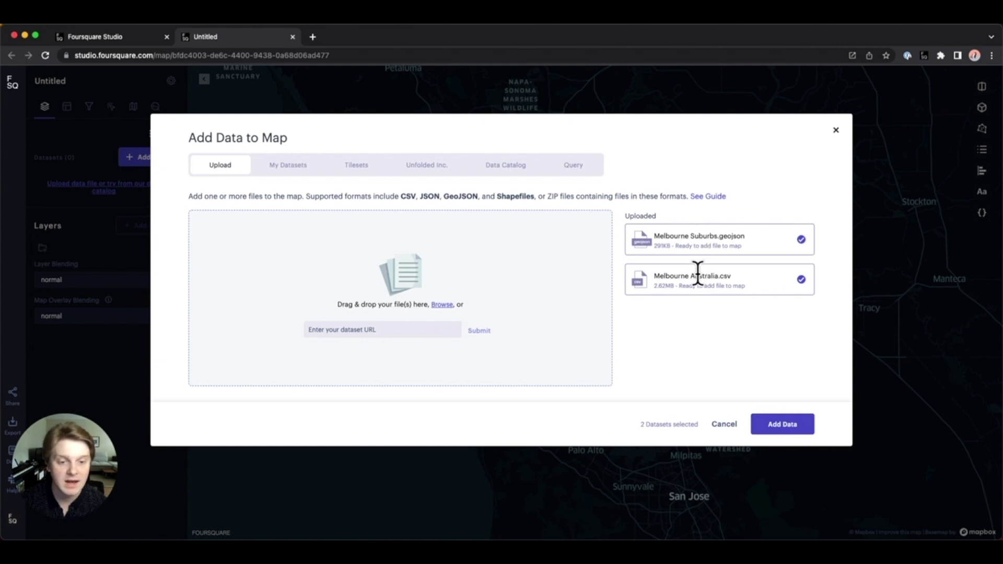
click(782, 424)
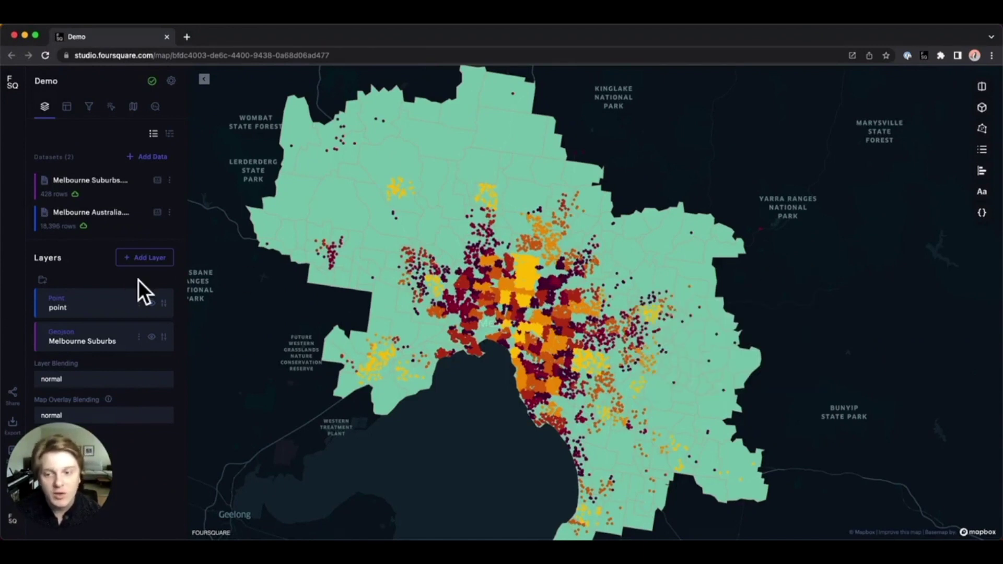
Colour the point layer by the Price field.
click(164, 304)
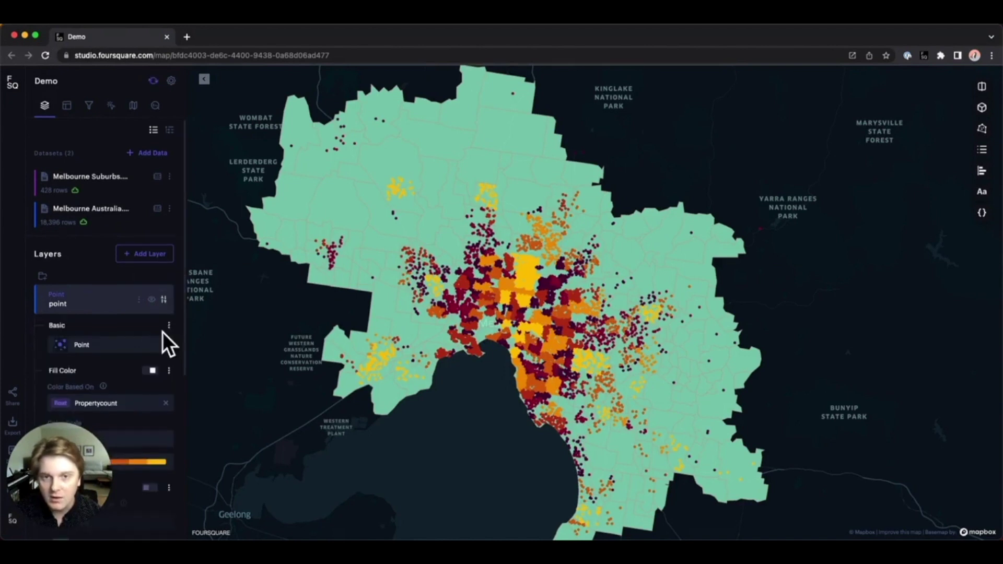
scroll(162, 341, down, 5)
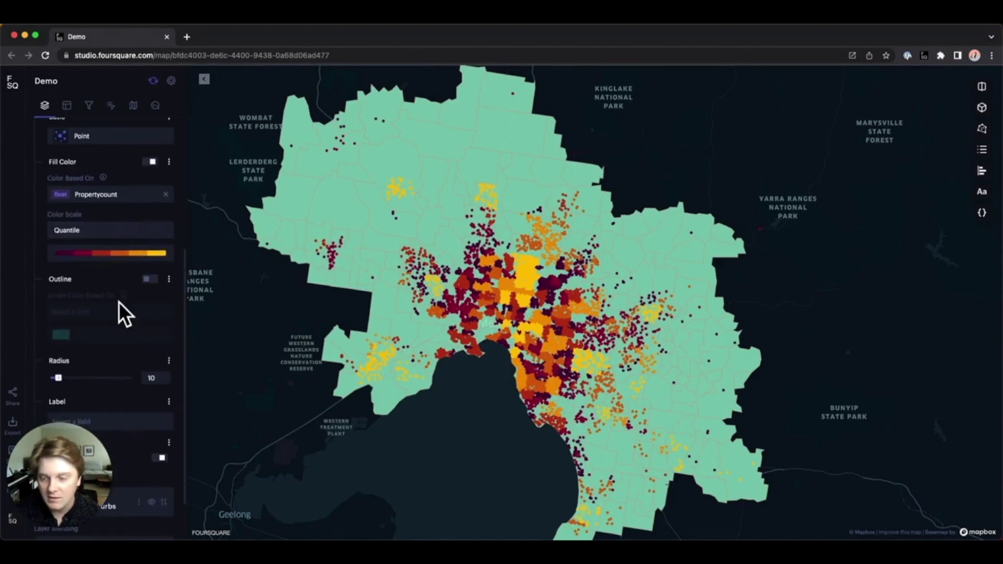
scroll(123, 309, down, 2)
click(121, 141)
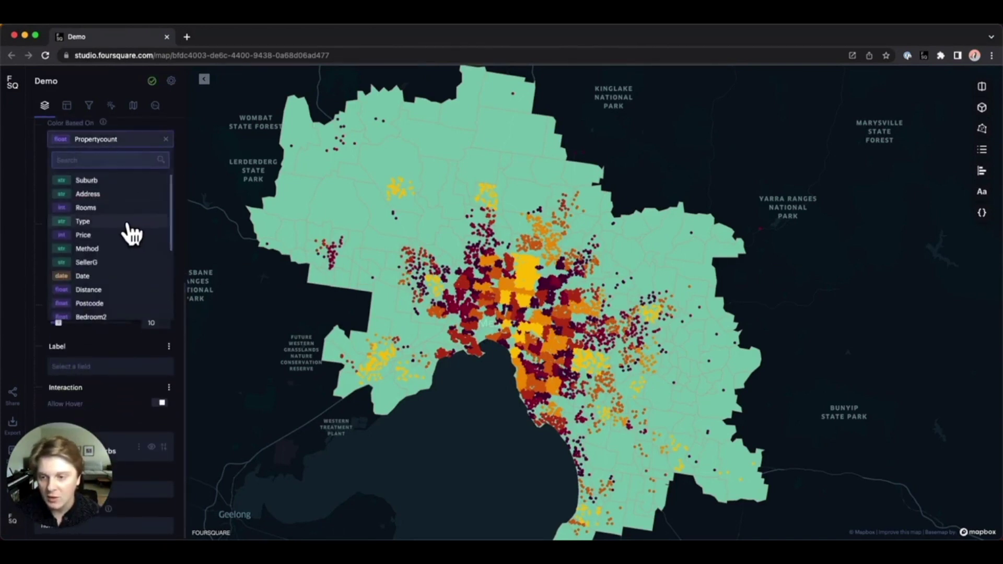
text(price)
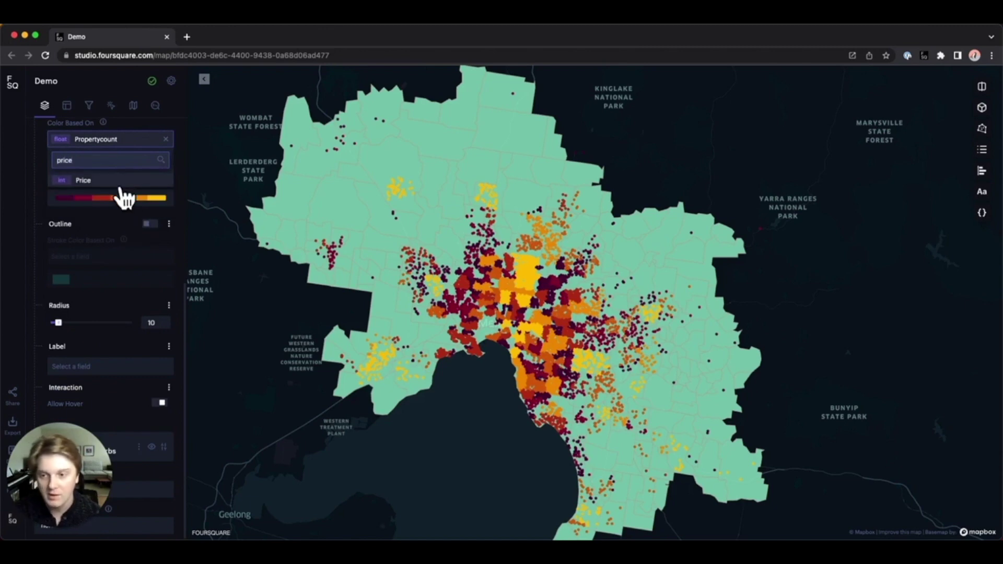
click(121, 182)
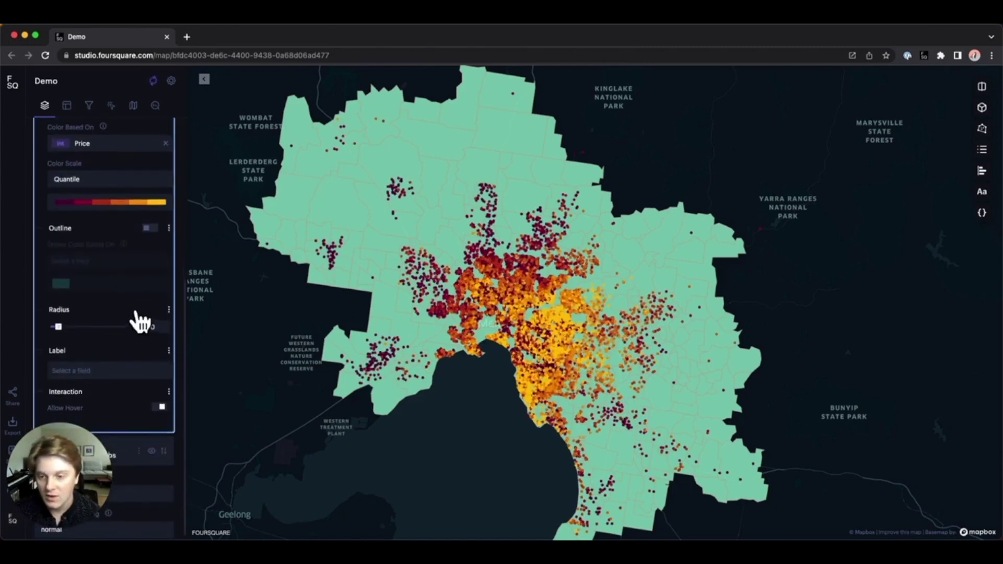
Enlarge the point radius and check the layer types in the Layer Glossary documentation.
scroll(100, 321, down, 1)
drag(59, 306, 63, 308)
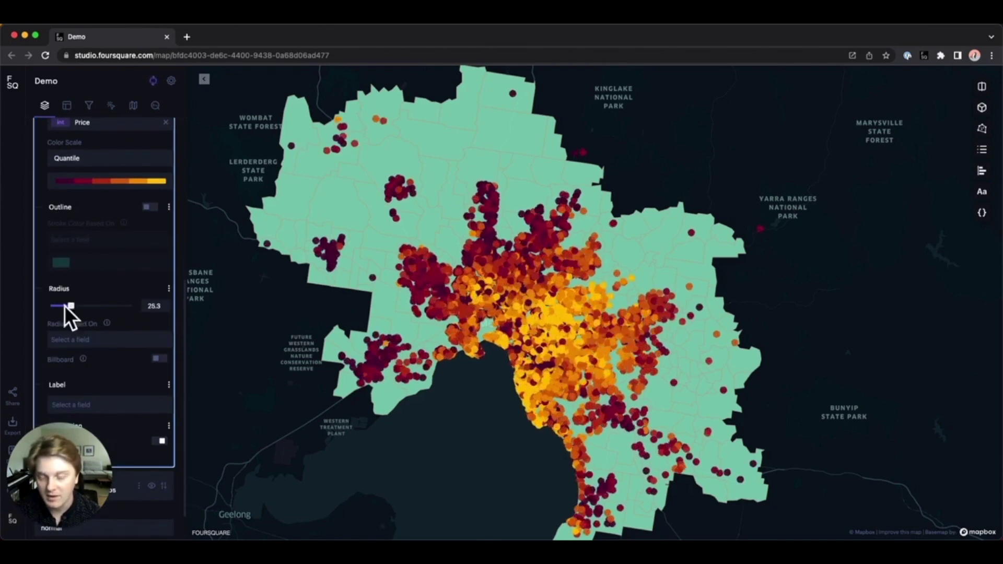
click(74, 340)
text(pr)
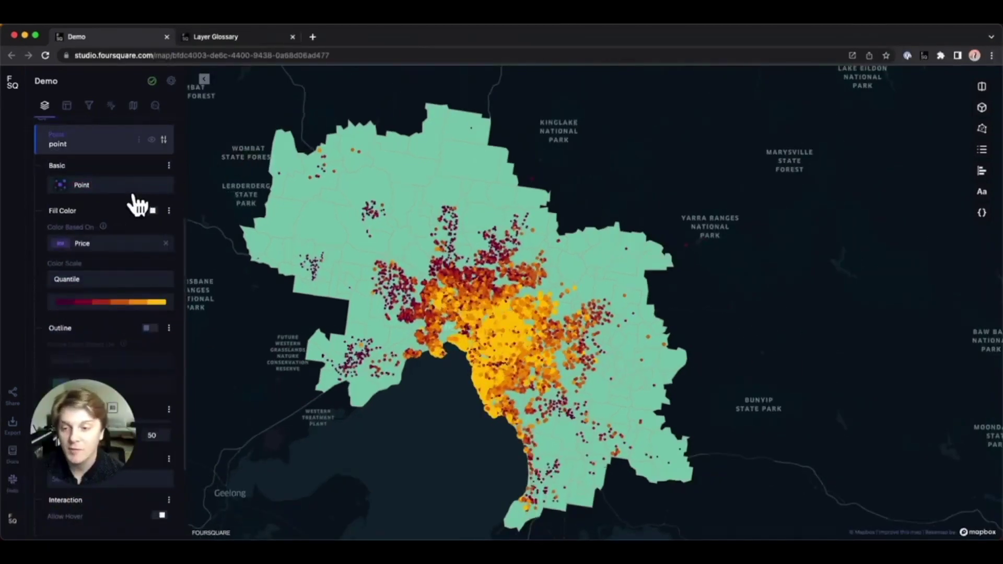
click(137, 187)
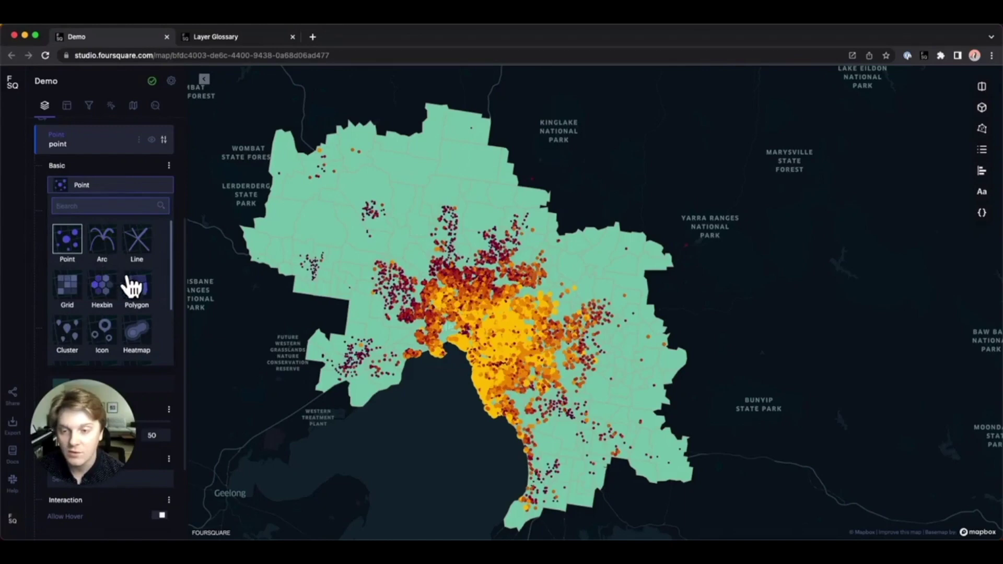
click(235, 36)
Read through the Layer Glossary's layer type descriptions.
scroll(414, 287, down, 1)
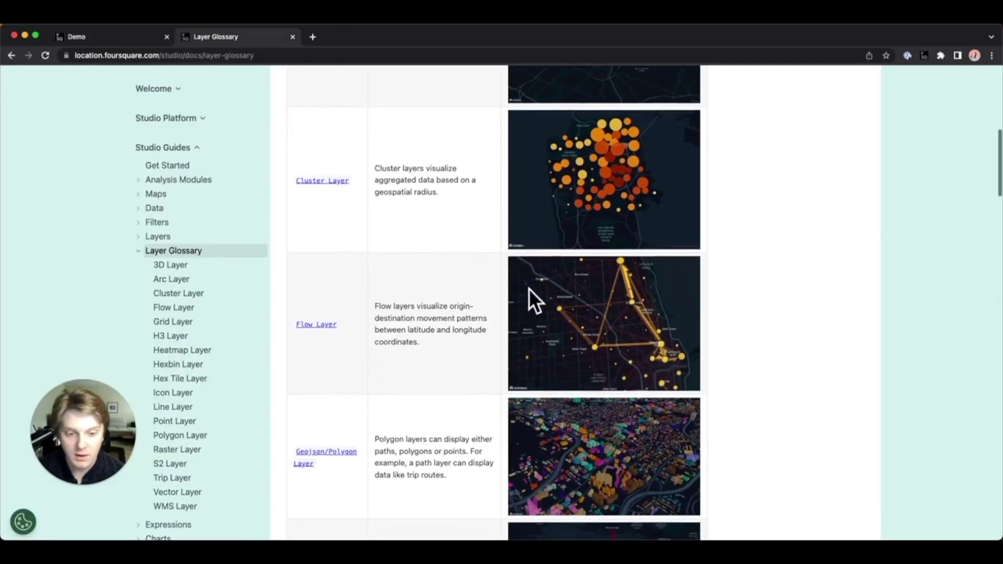
scroll(469, 302, up, 10)
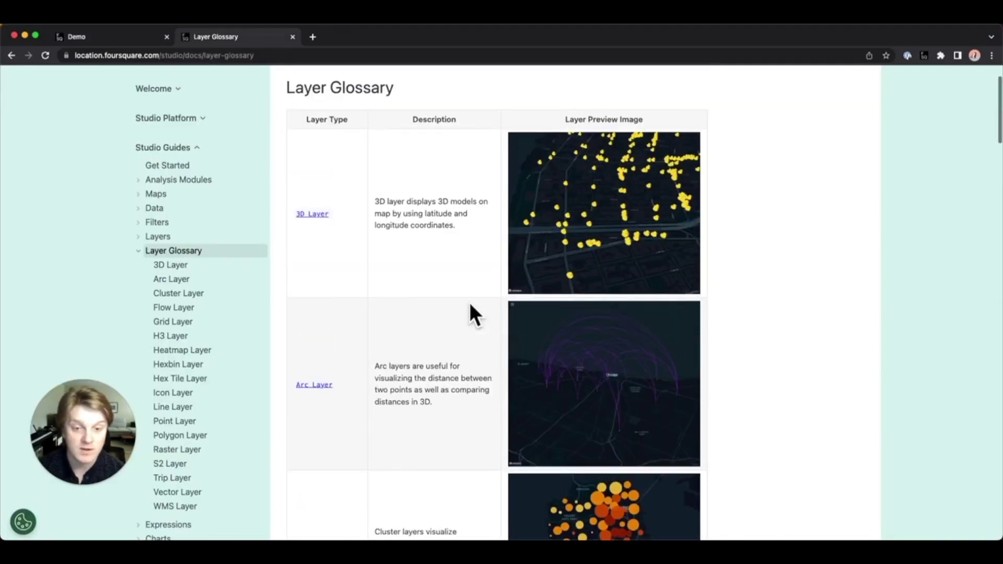
scroll(438, 316, down, 3)
scroll(401, 313, down, 10)
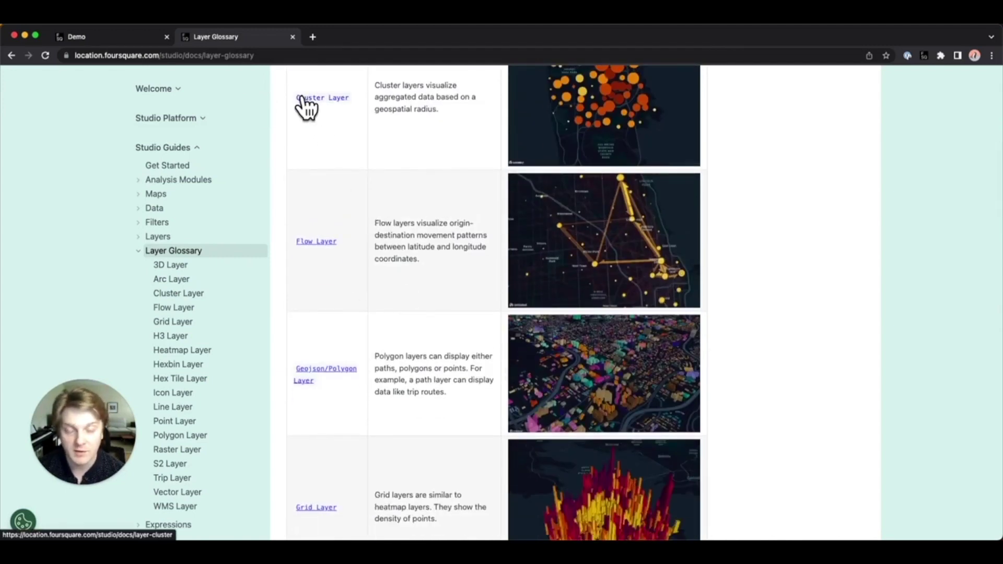
scroll(455, 119, up, 1)
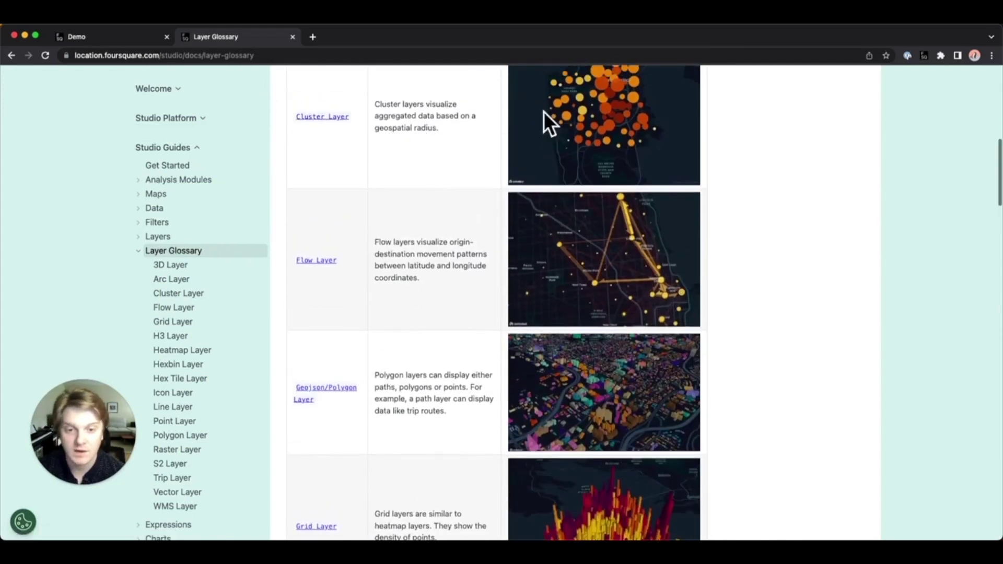
scroll(450, 264, down, 8)
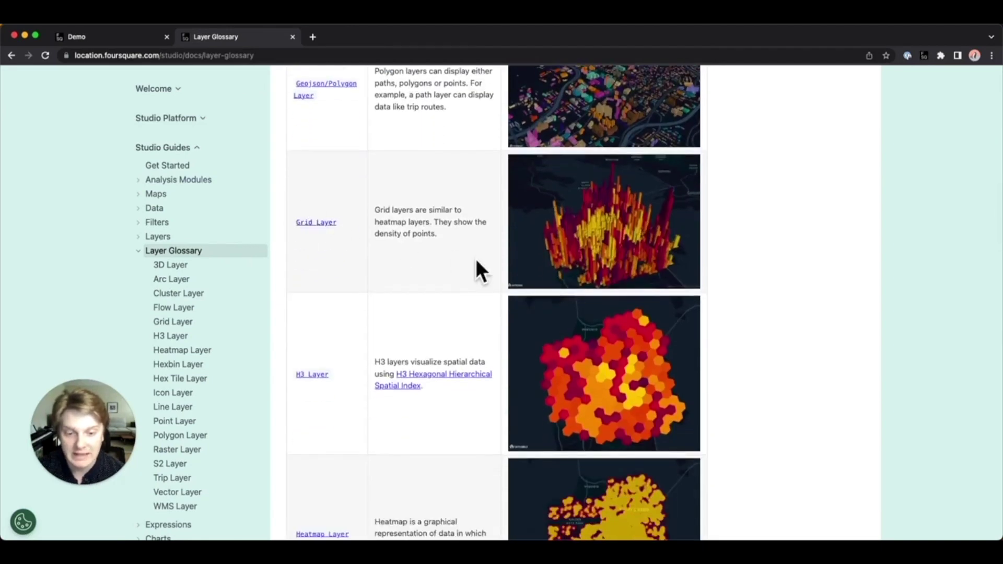
scroll(457, 262, down, 6)
scroll(409, 283, down, 5)
scroll(328, 191, up, 1)
scroll(377, 156, down, 15)
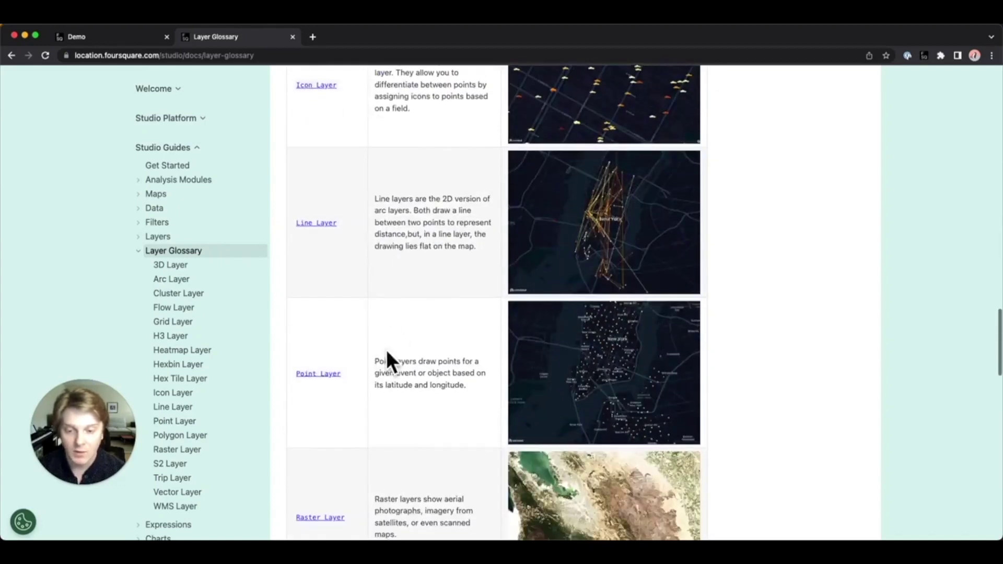
scroll(360, 311, down, 1)
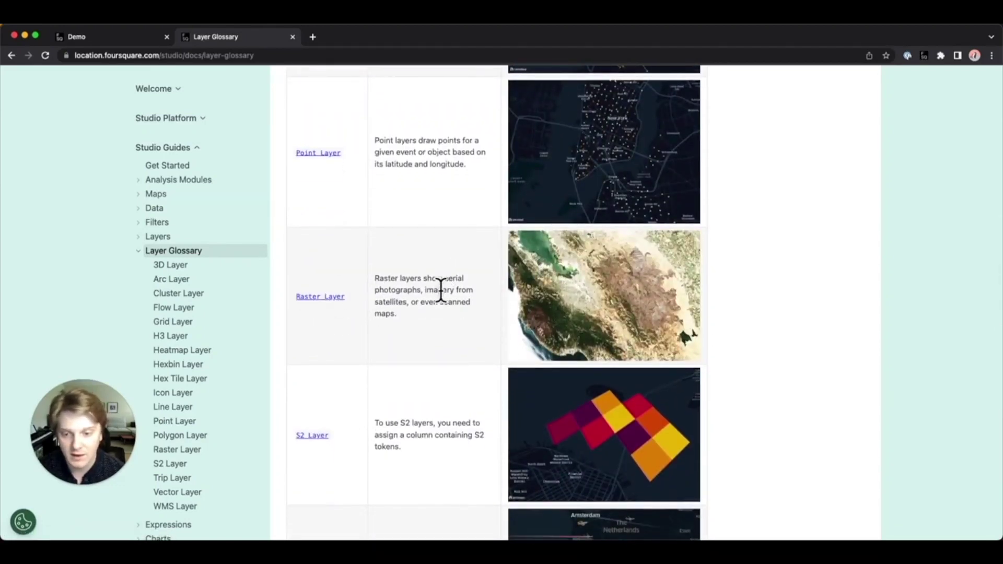
scroll(444, 303, down, 6)
scroll(442, 315, down, 10)
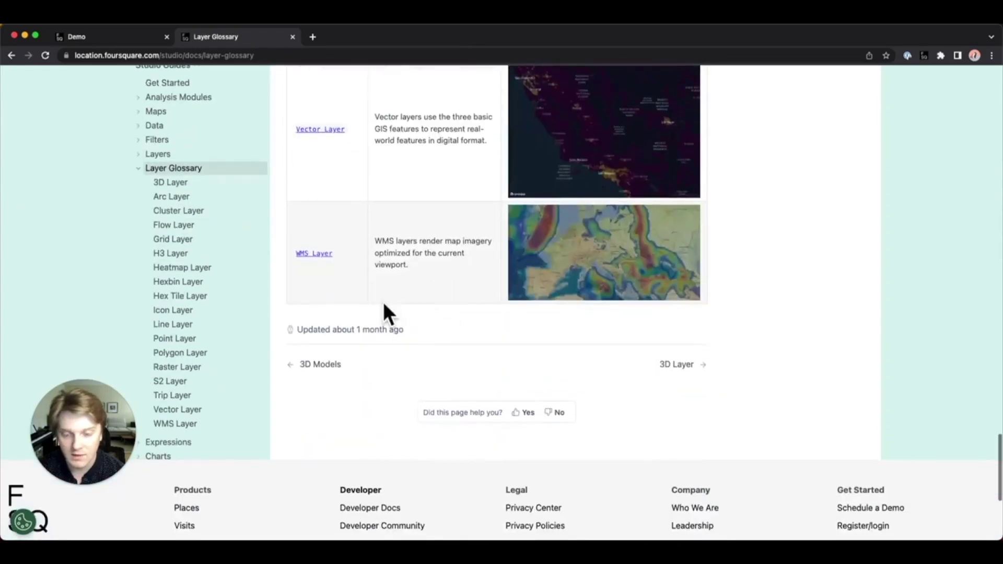
scroll(464, 252, up, 20)
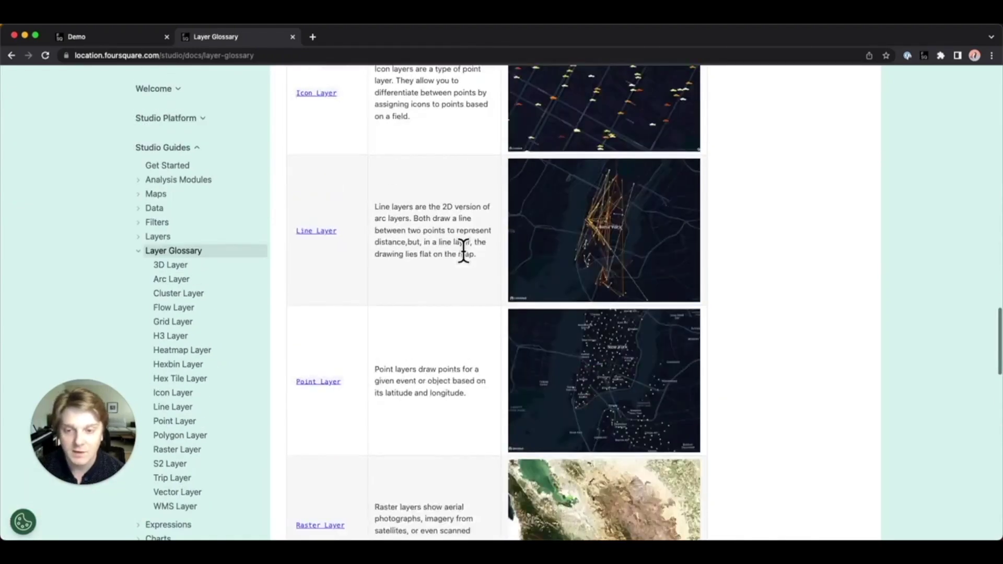
Return to the Demo map and change the point layer to a Cluster layer.
click(121, 40)
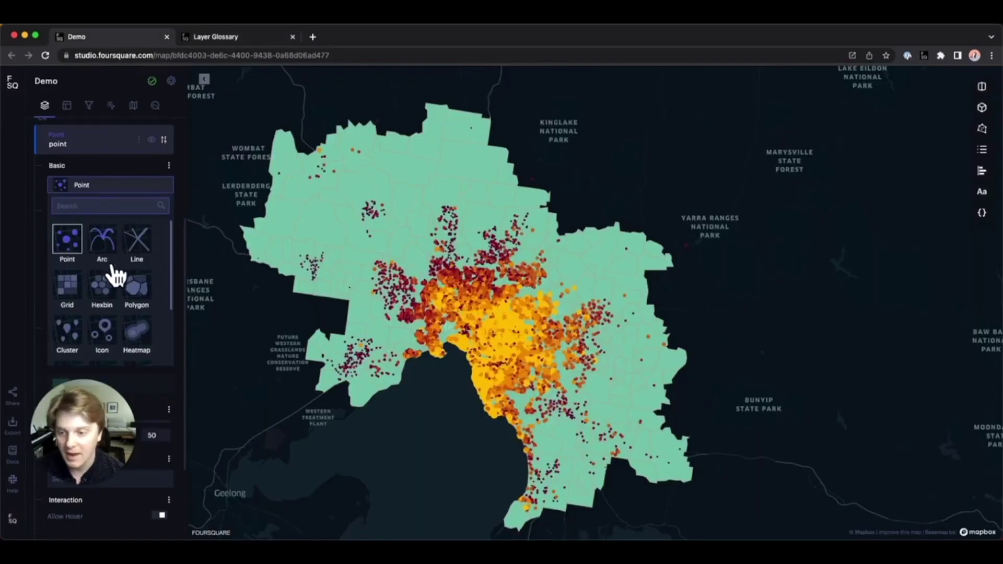
scroll(131, 293, down, 3)
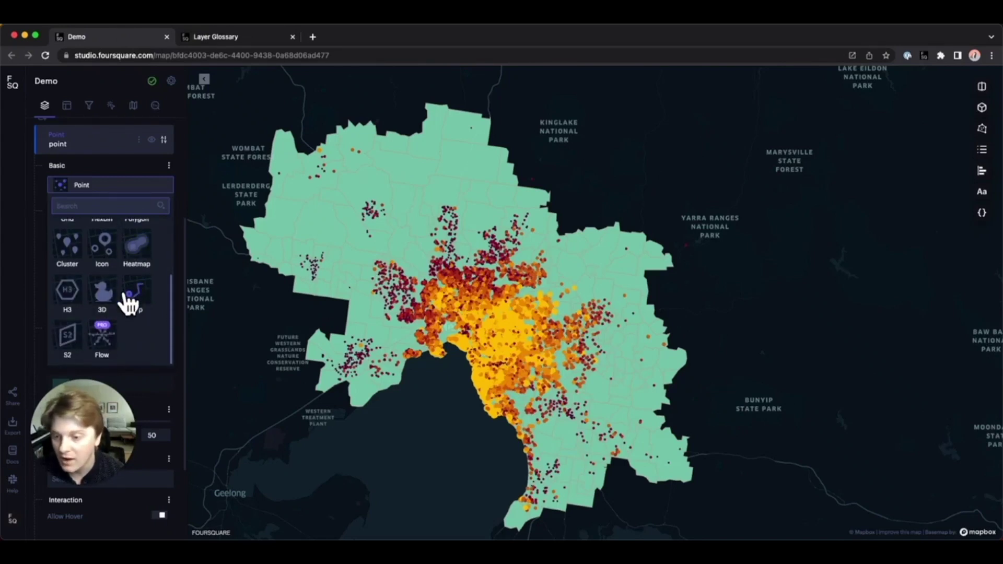
scroll(126, 318, up, 3)
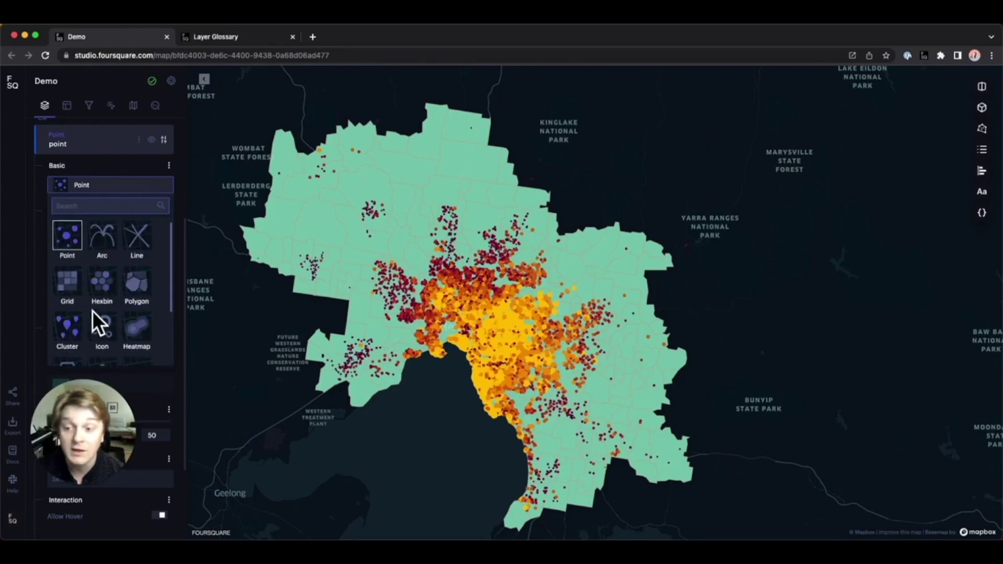
click(87, 330)
Reduce the cluster radius to 36.6.
drag(101, 398, 309, 383)
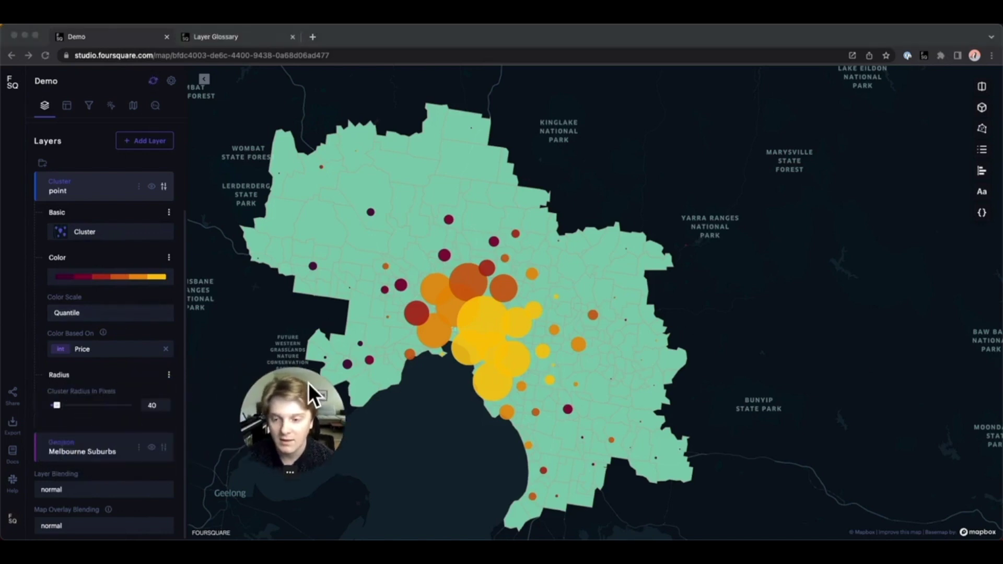
click(110, 336)
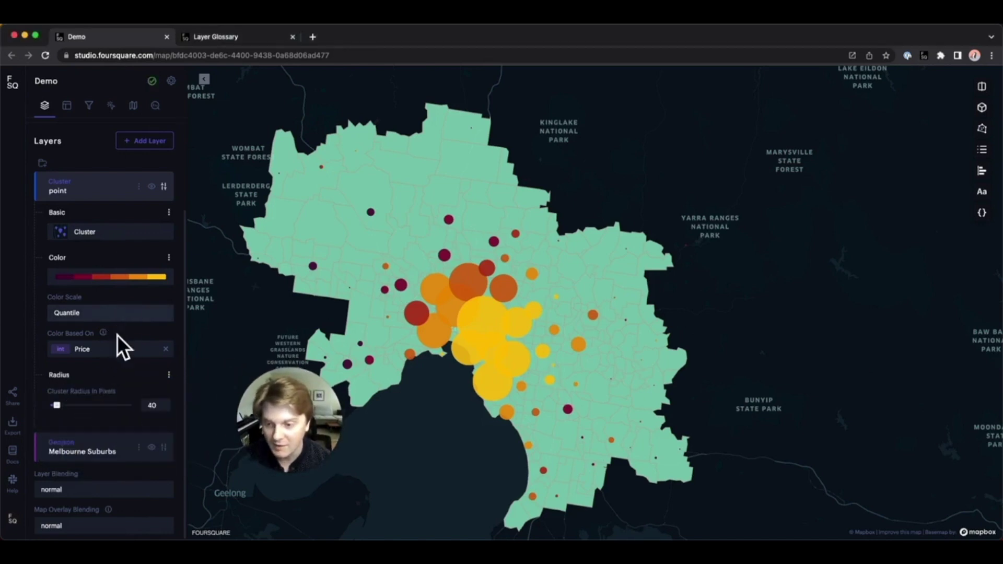
drag(58, 409, 57, 409)
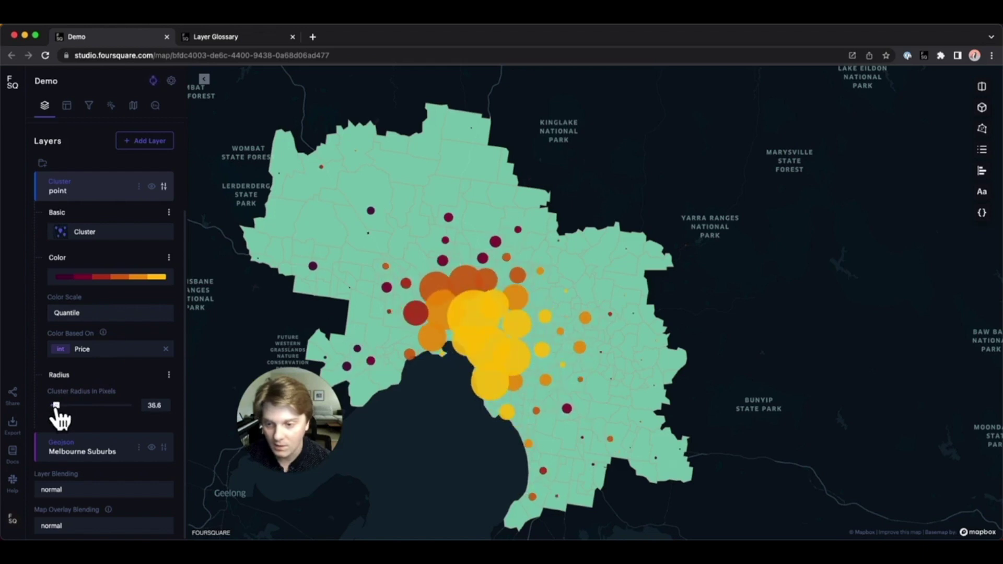
Colour the clusters by Landsize, switching the scale to Jenks Natural Breaks then Custom Breaks.
click(110, 349)
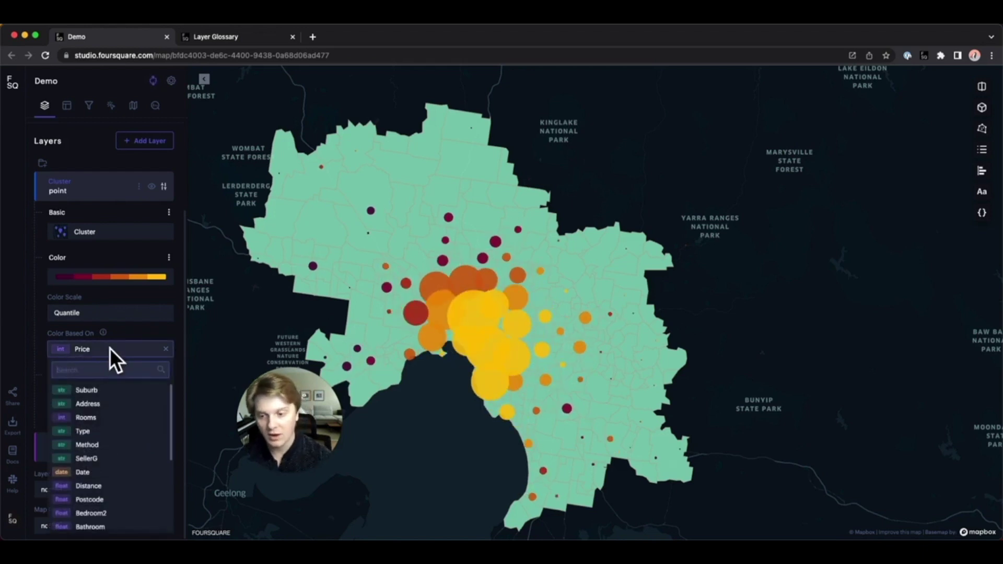
text(land)
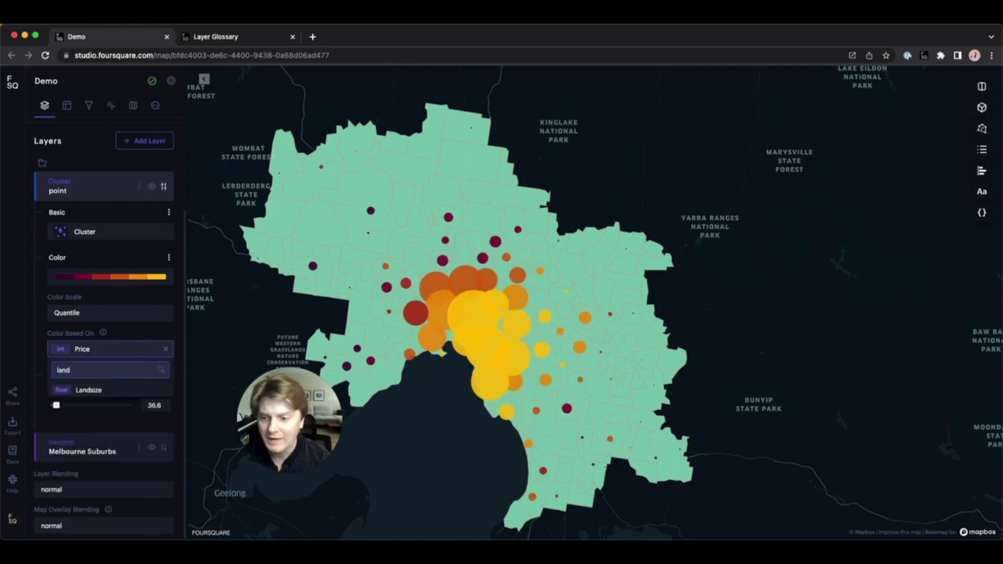
click(92, 389)
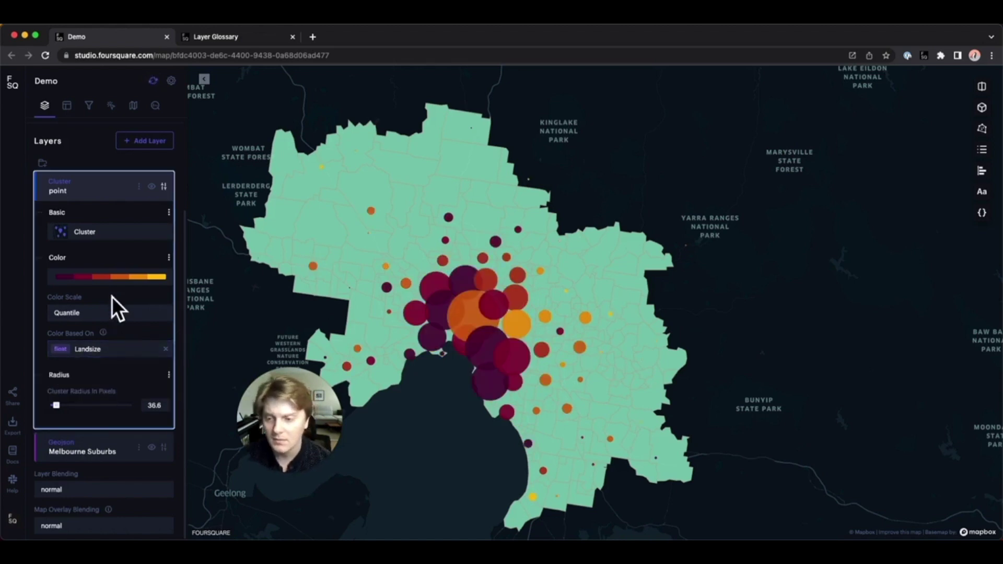
click(99, 314)
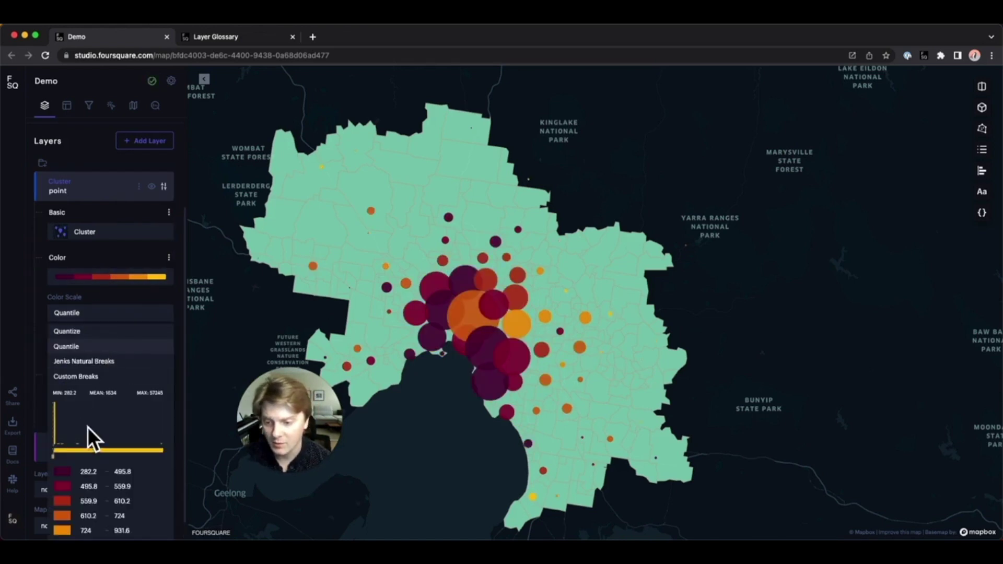
click(86, 361)
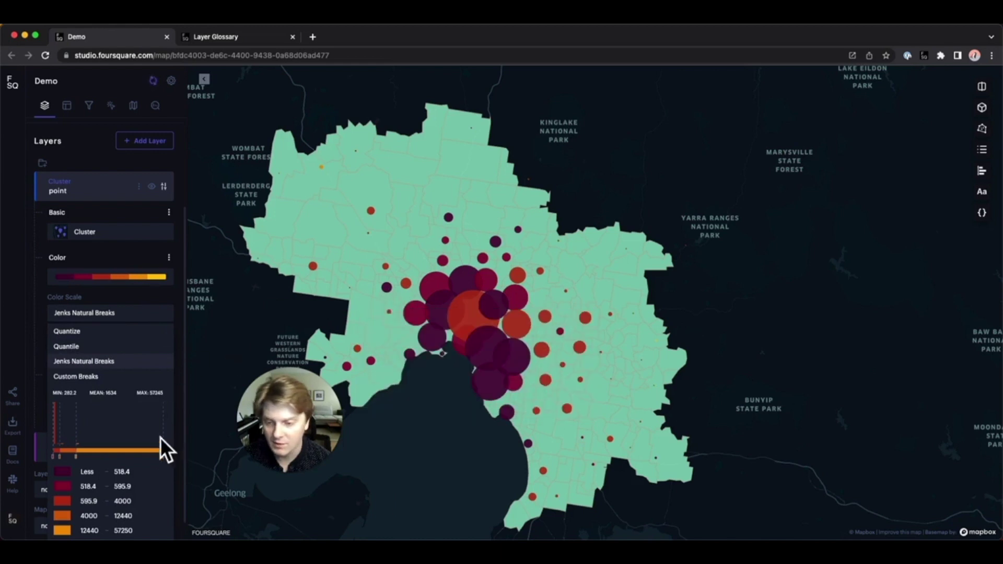
click(105, 377)
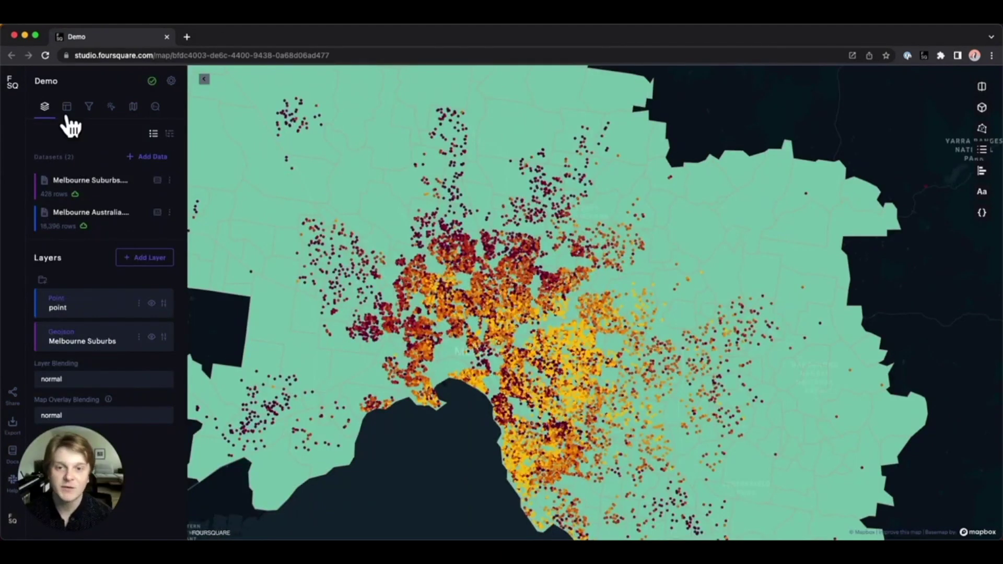
View the Bathroom column's values, then open the Melbourne Australia.csv data table with column stats.
click(66, 107)
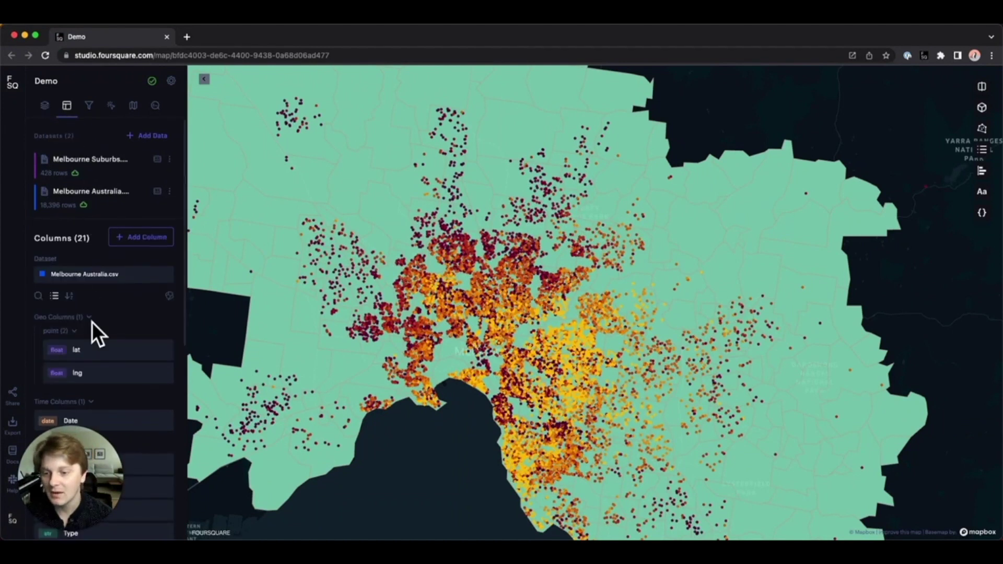
scroll(55, 433, down, 5)
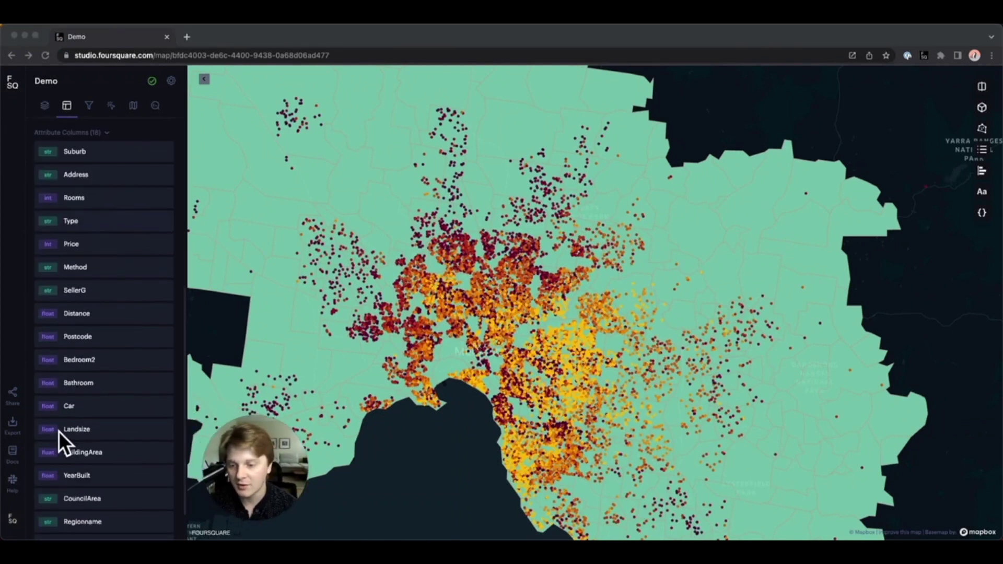
click(141, 404)
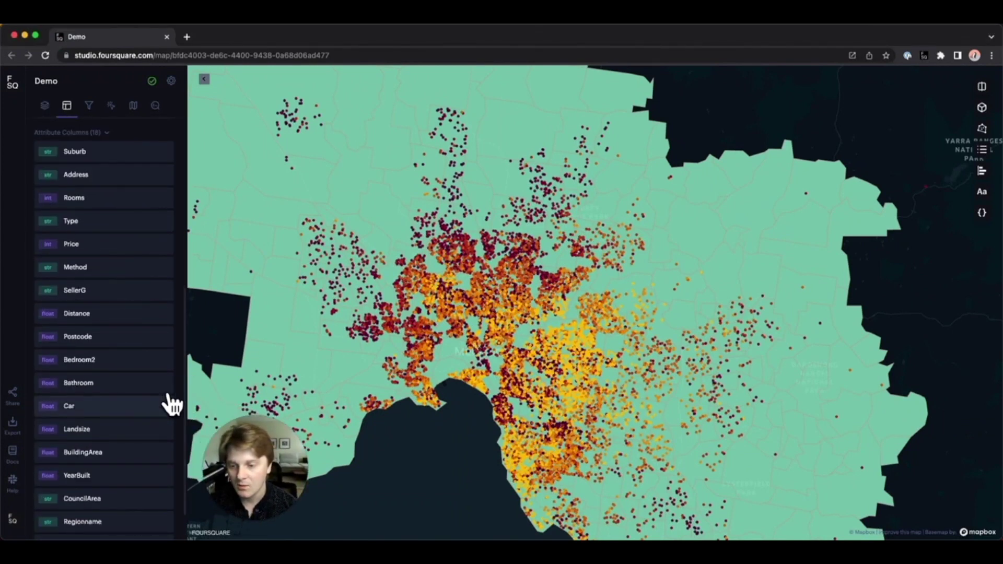
click(166, 386)
click(195, 404)
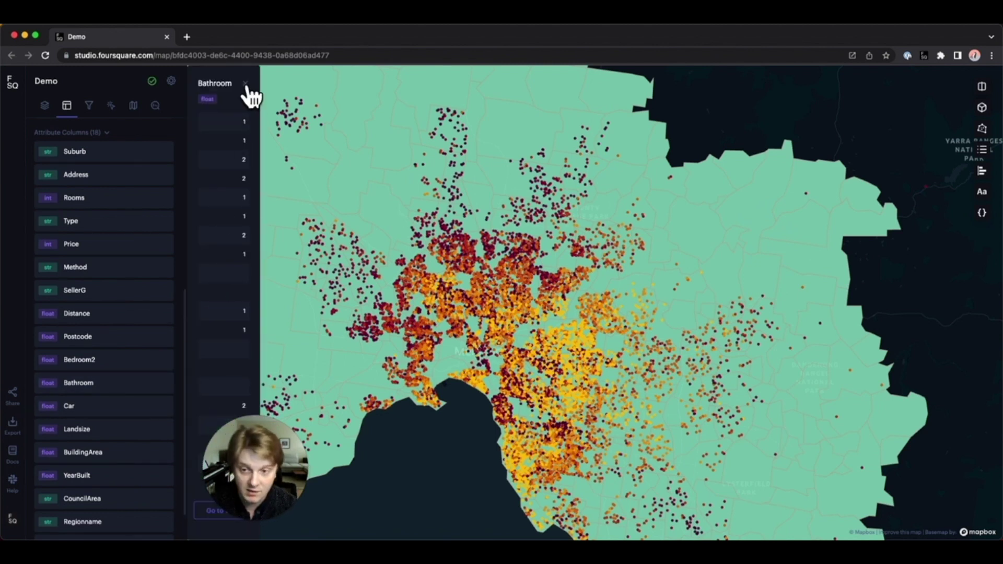
drag(230, 485, 296, 484)
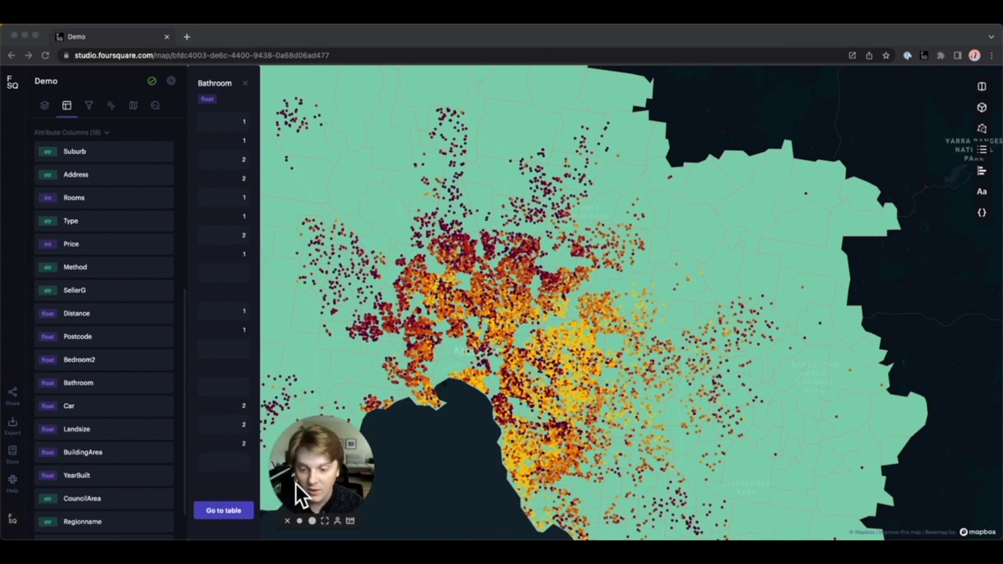
click(226, 511)
scroll(308, 334, down, 5)
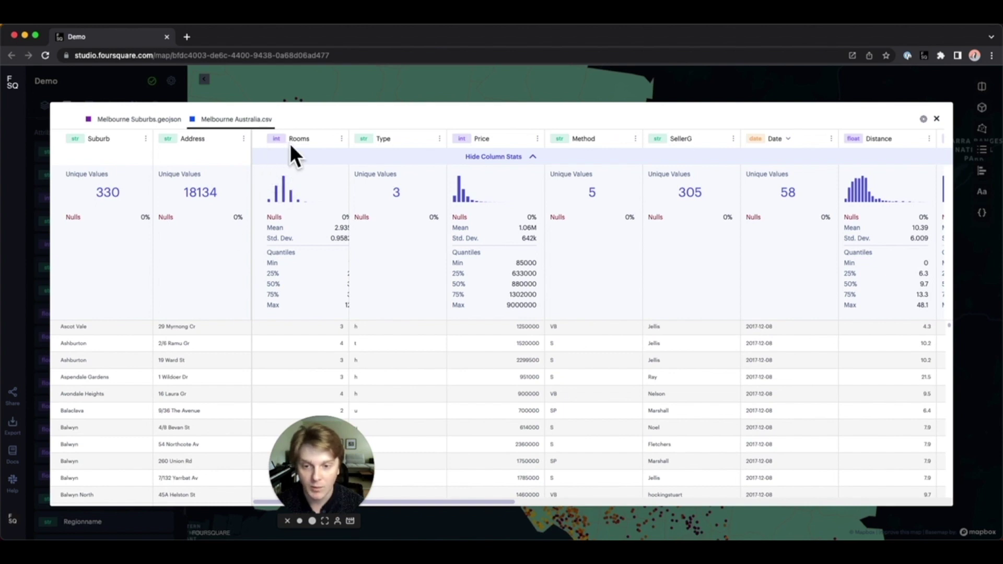
Sort the Melbourne Australia.csv rows by Price descending and close the data table.
click(537, 138)
click(532, 165)
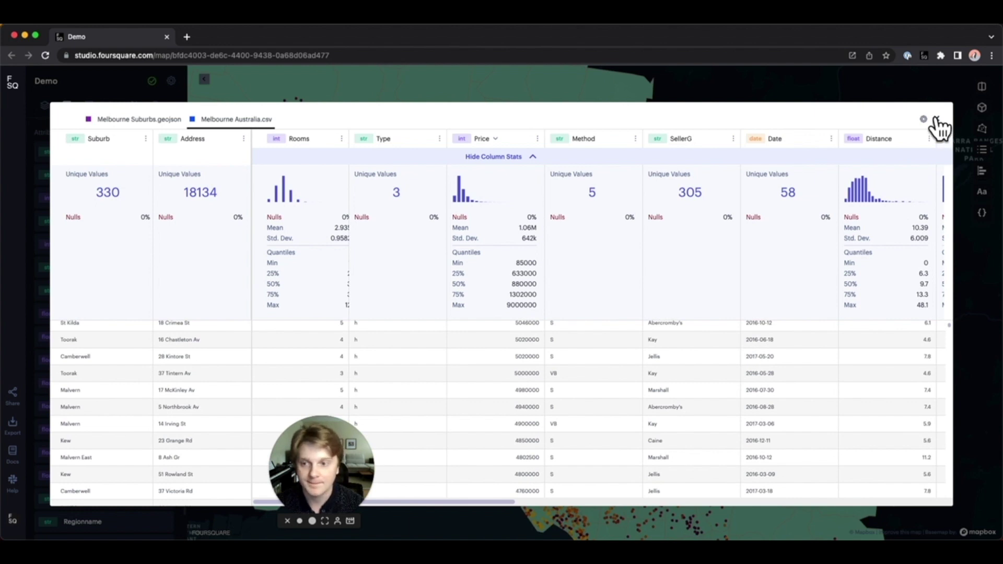
click(936, 121)
Add a new calculated column and browse the conversion and math function lists.
scroll(84, 212, up, 2)
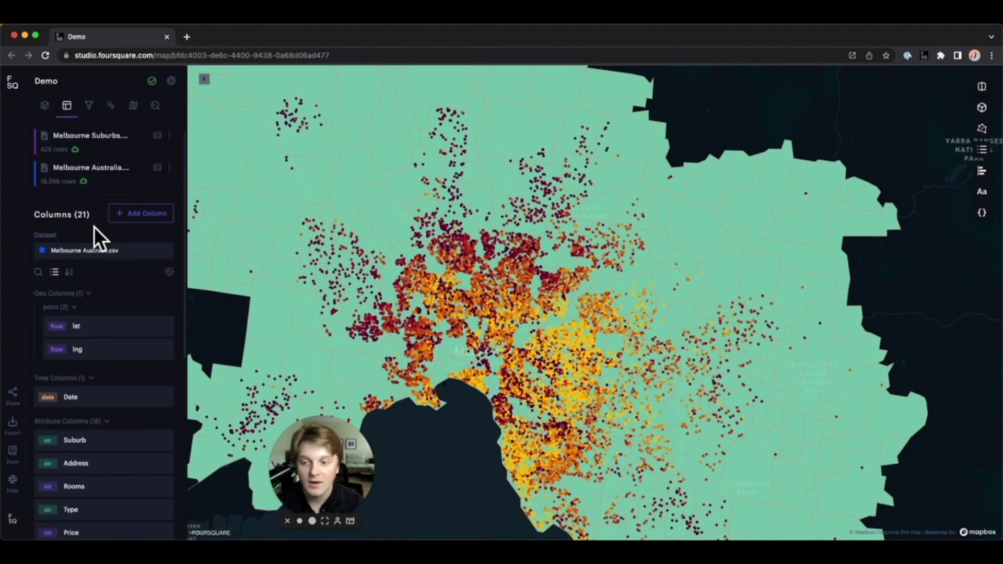
click(142, 214)
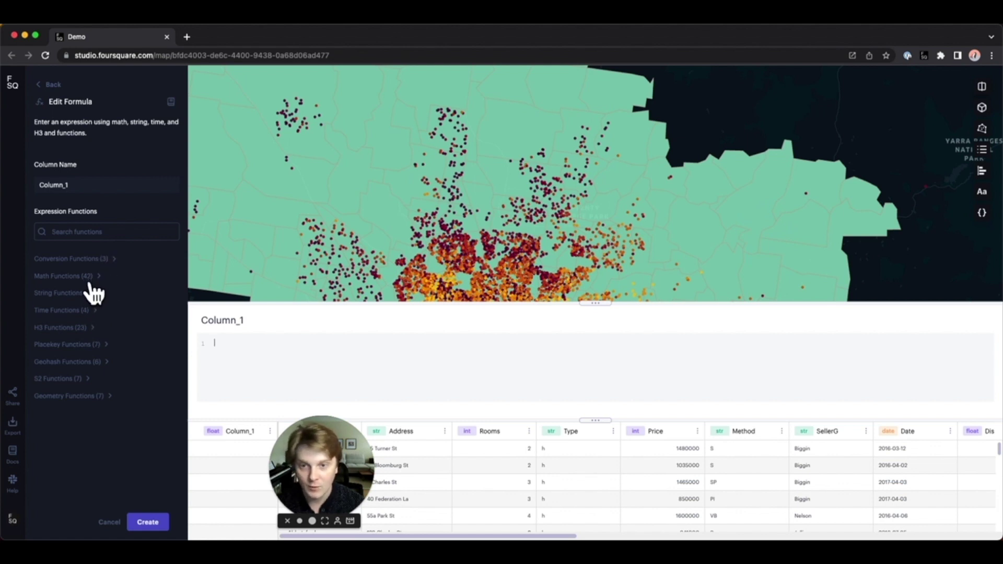
click(97, 261)
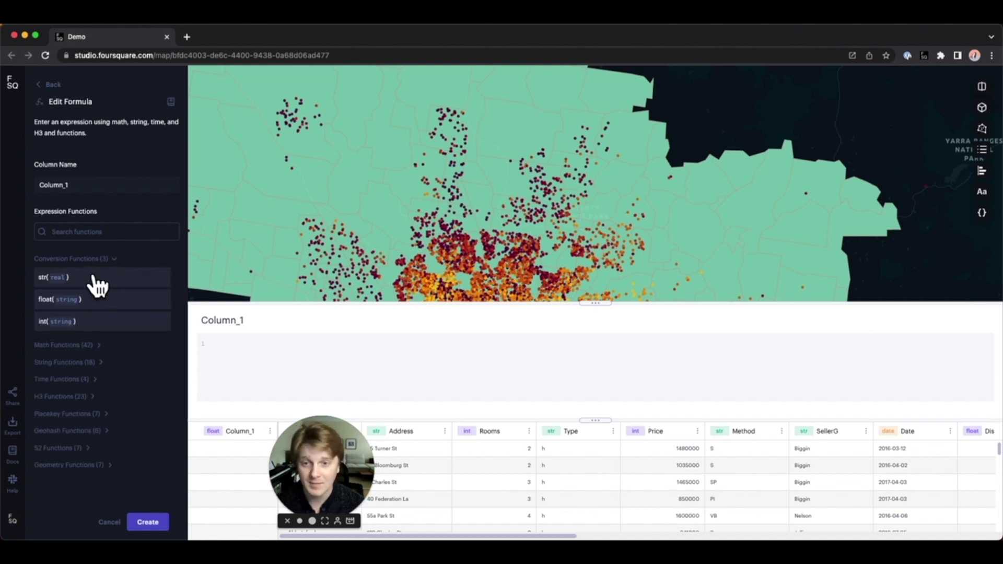
click(89, 346)
scroll(94, 408, down, 10)
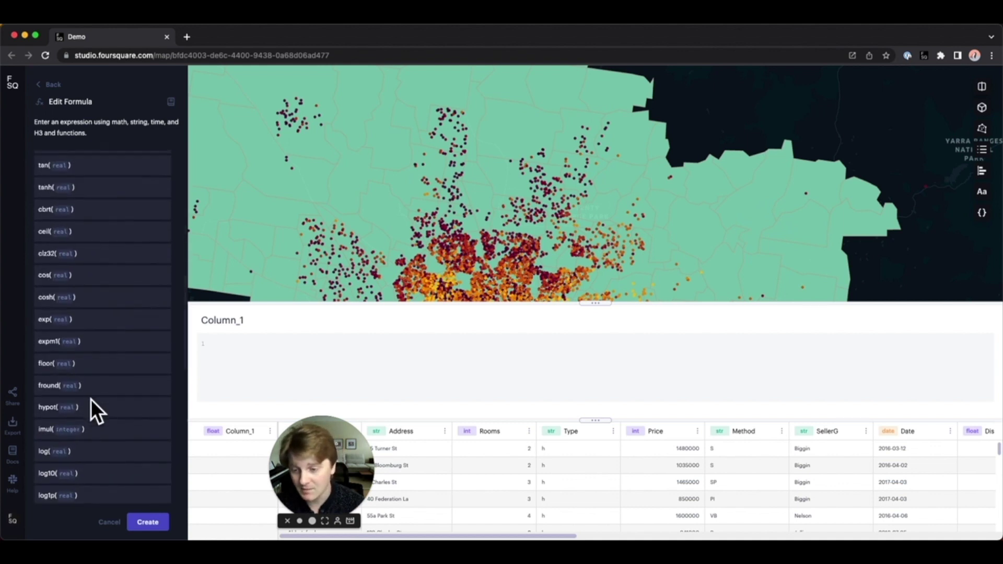
scroll(95, 403, up, 6)
scroll(89, 387, up, 3)
click(83, 346)
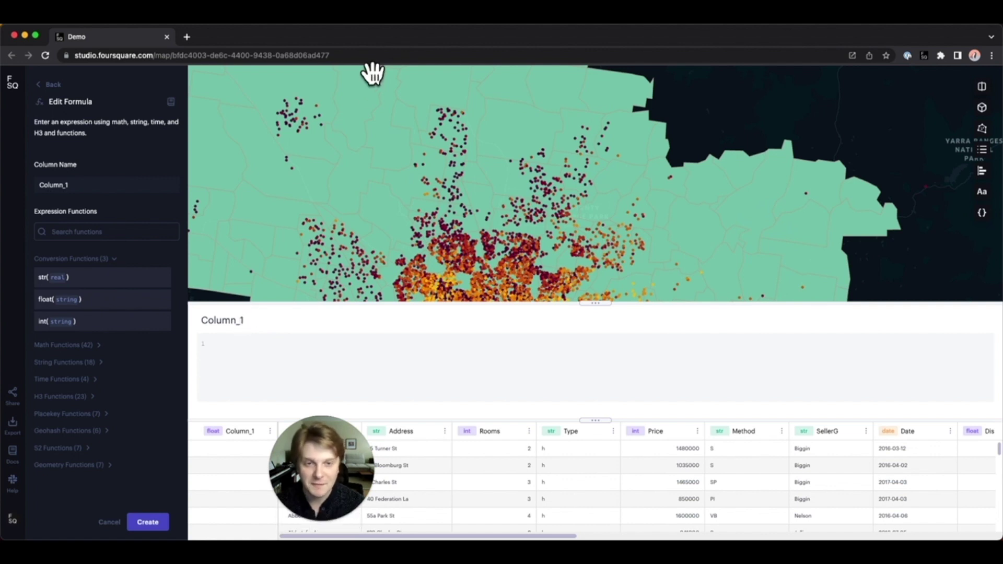
Name the new column Price/Meter with the formula Price / Landsize.
double_click(230, 320)
text(Price/Meter)
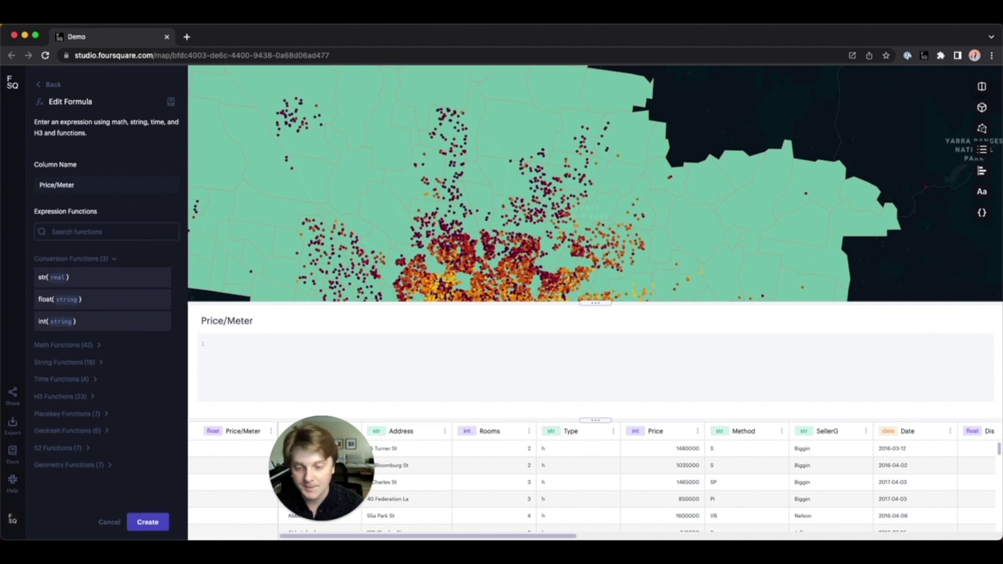
click(247, 342)
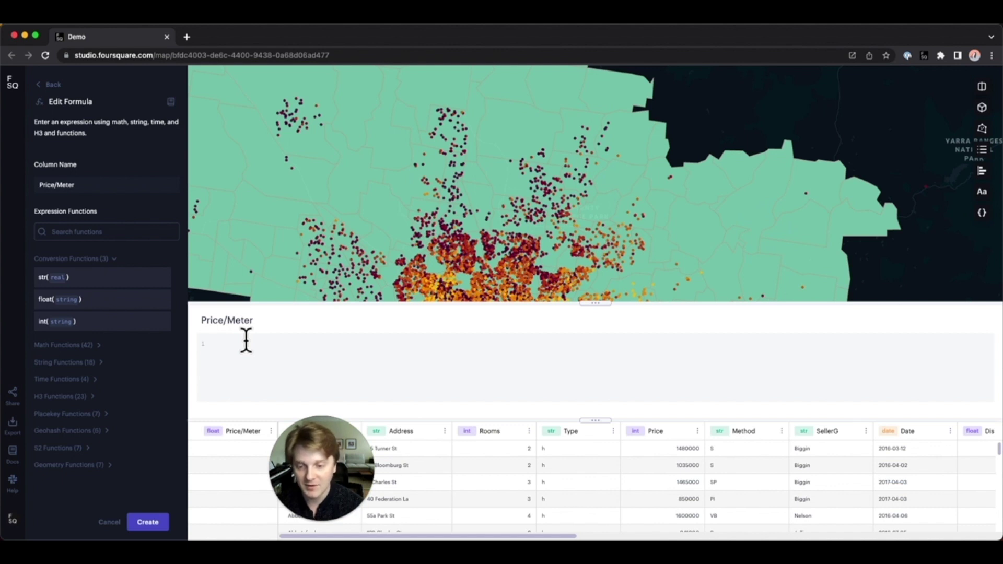
text(Price)
key(Return)
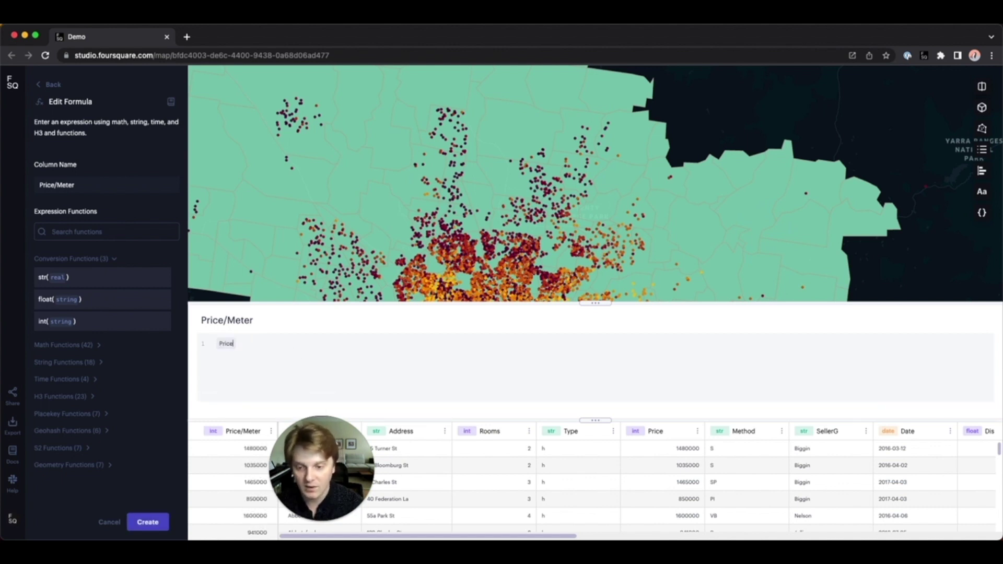
text(/)
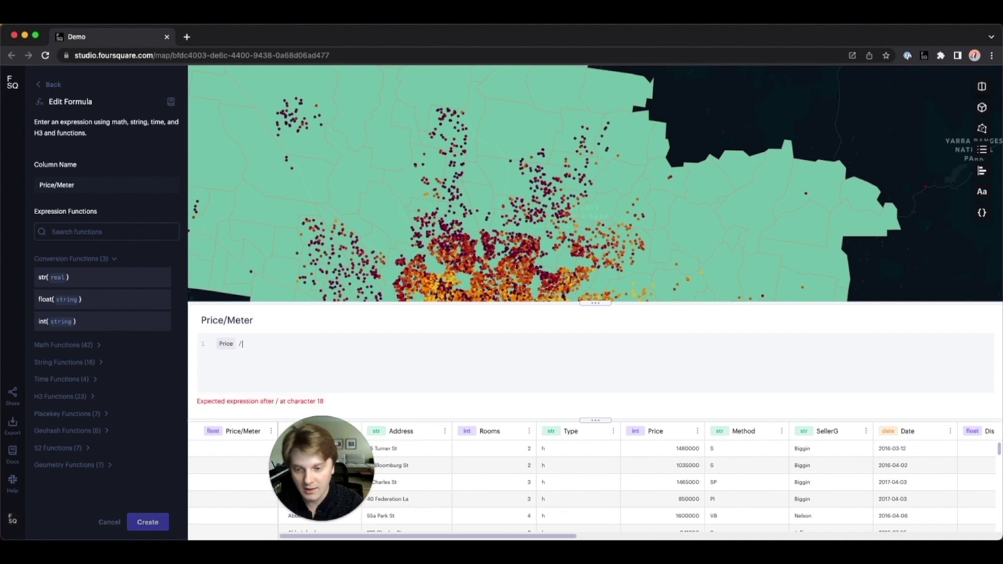
text(land)
key(Return)
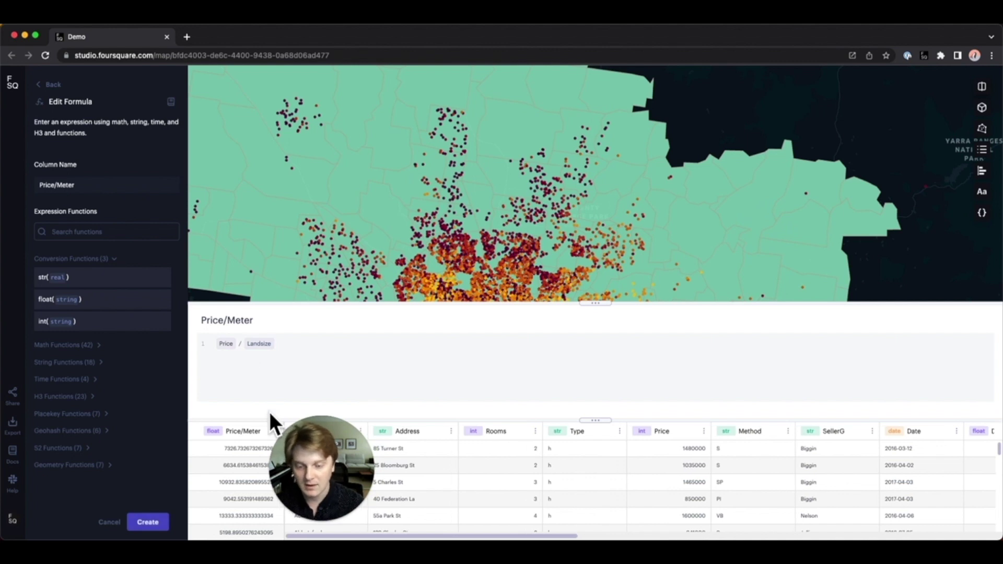
drag(320, 432, 74, 433)
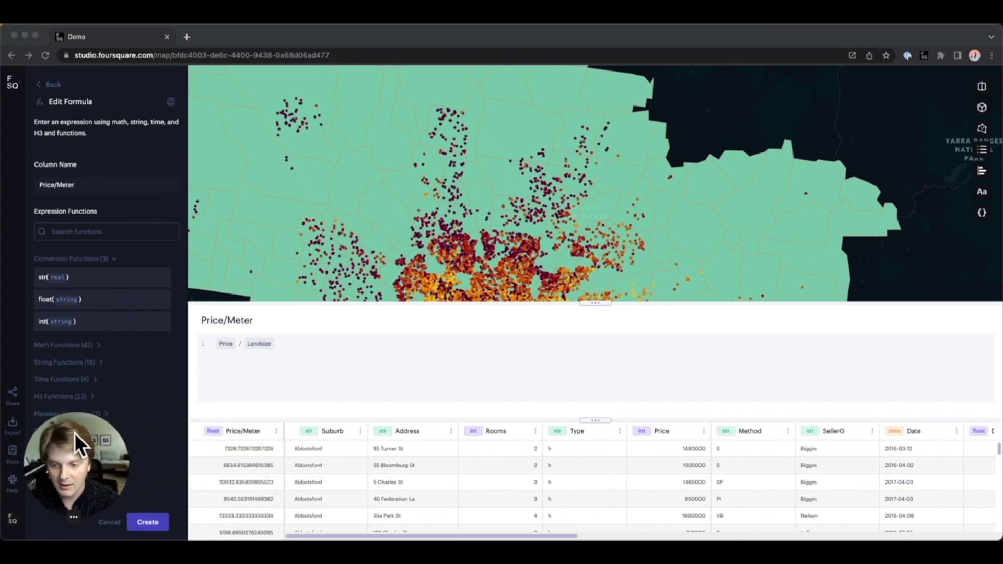
scroll(243, 451, down, 2)
scroll(243, 450, up, 2)
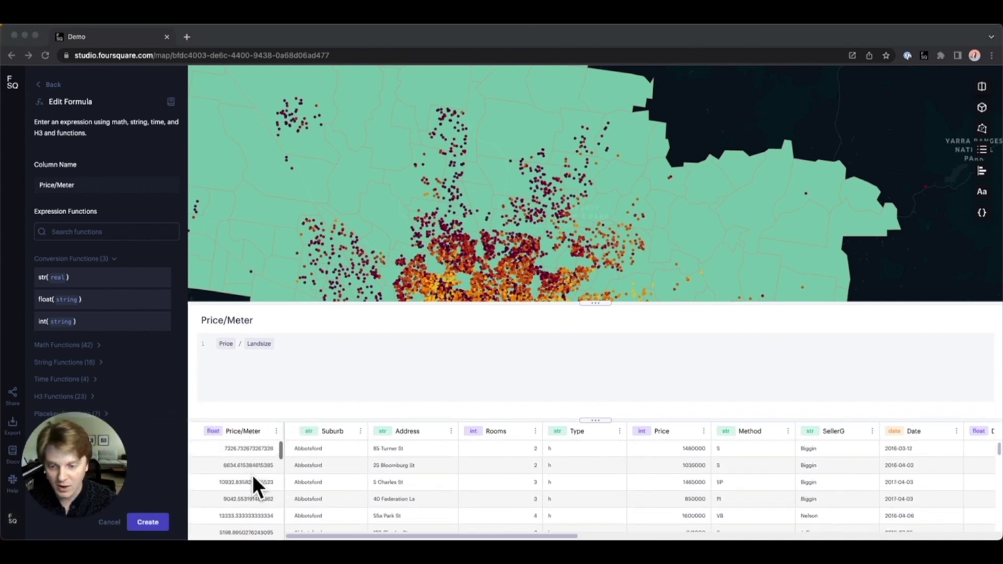
click(225, 347)
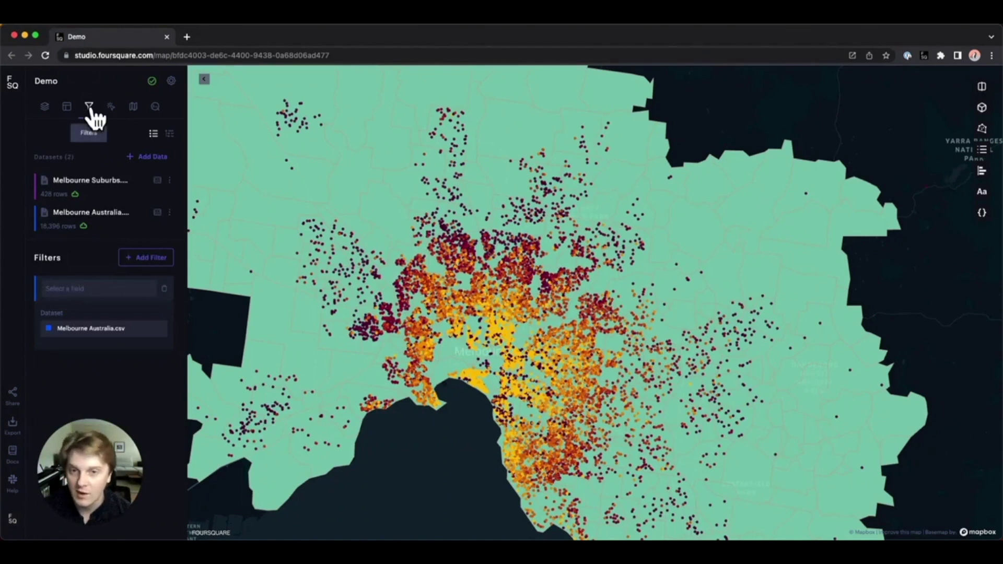
Filter Melbourne Australia.csv on Price and raise the minimum price to hide cheaper properties.
click(112, 291)
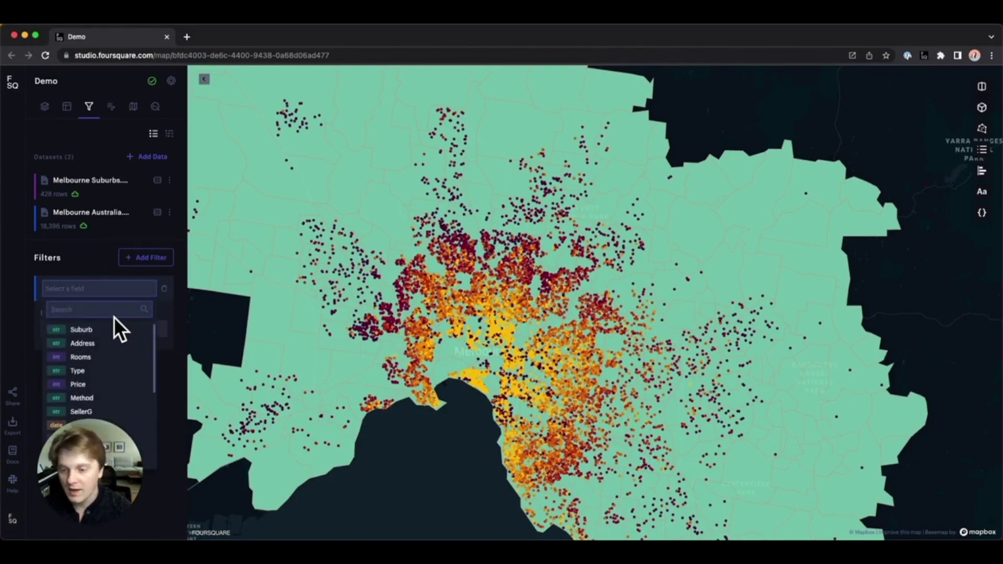
text(price)
click(108, 329)
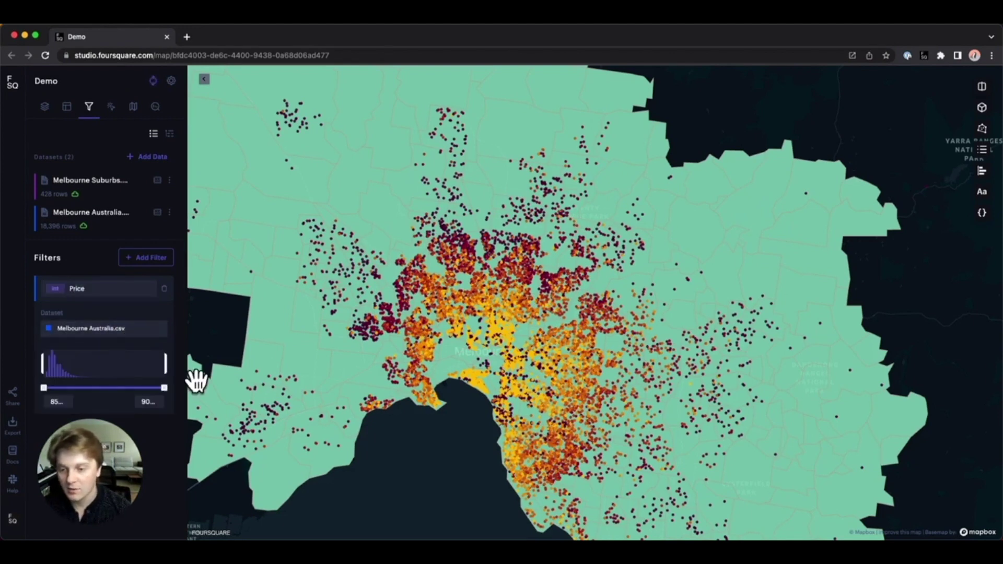
drag(44, 364, 61, 365)
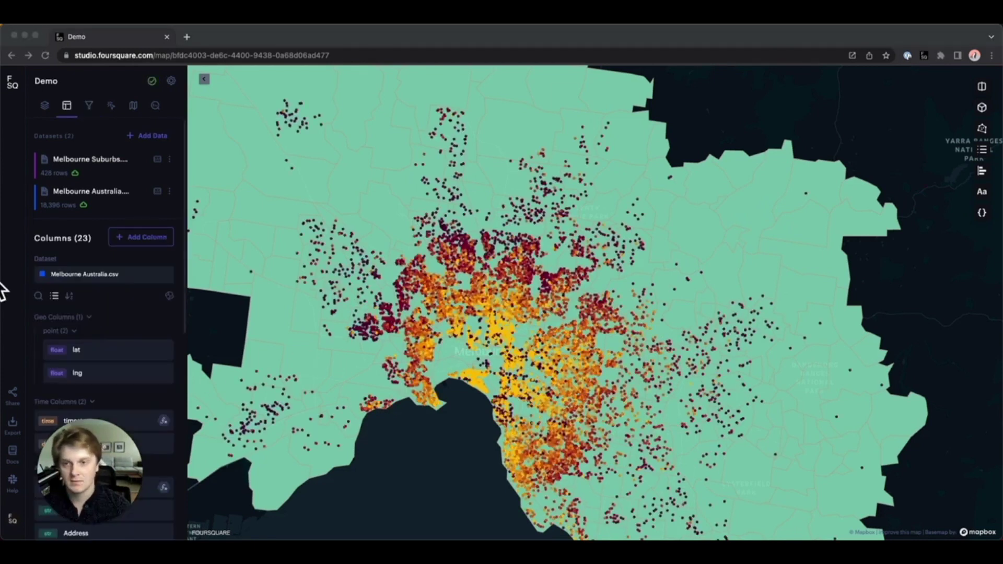
Draw a rectangle over central Melbourne with the map drawing tools.
click(434, 306)
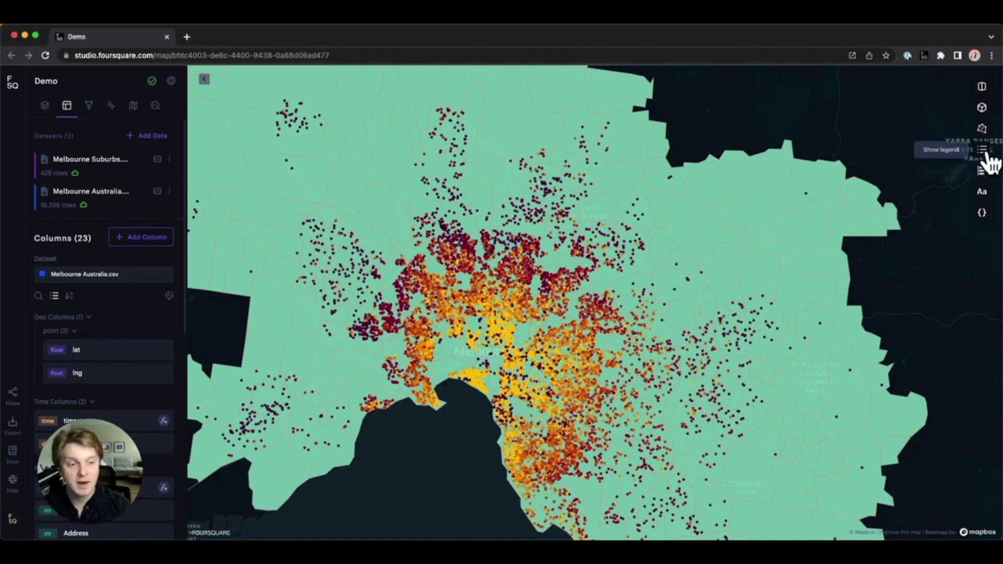
click(983, 130)
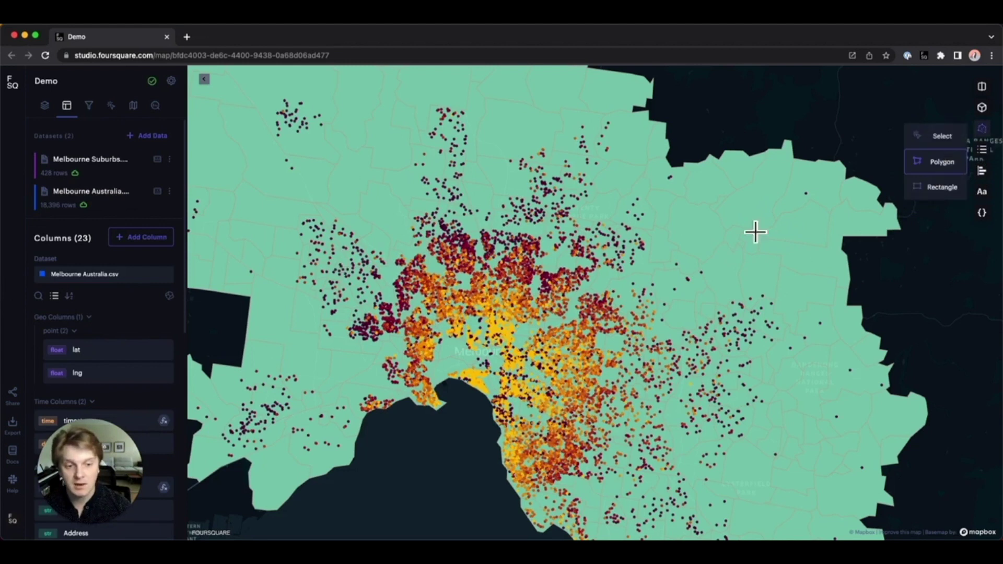
click(943, 198)
click(578, 404)
Use the rectangle to filter the Point layer and reposition it over Melbourne.
right_click(512, 258)
mouse_move(541, 270)
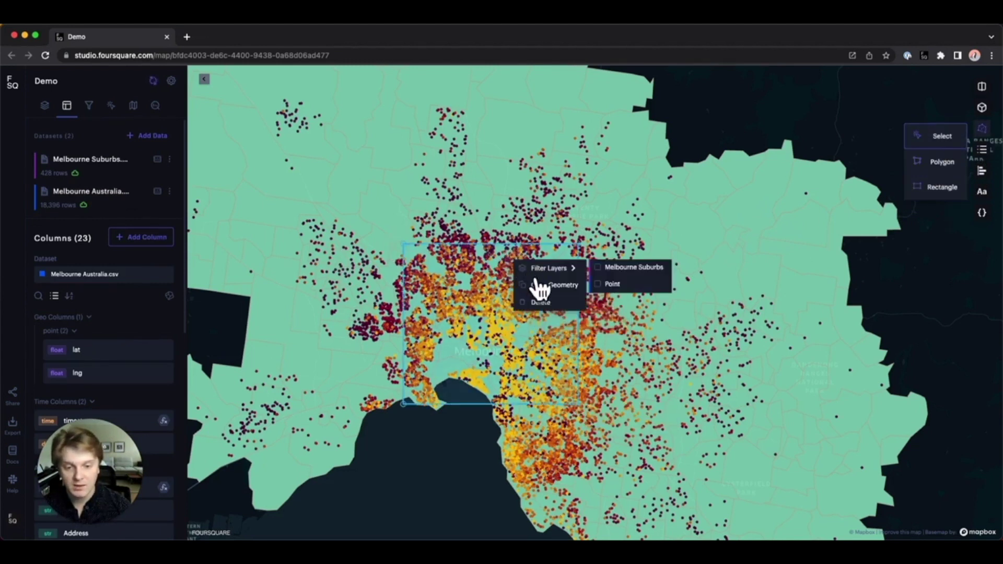
click(634, 284)
drag(547, 382, 604, 406)
drag(617, 372, 568, 420)
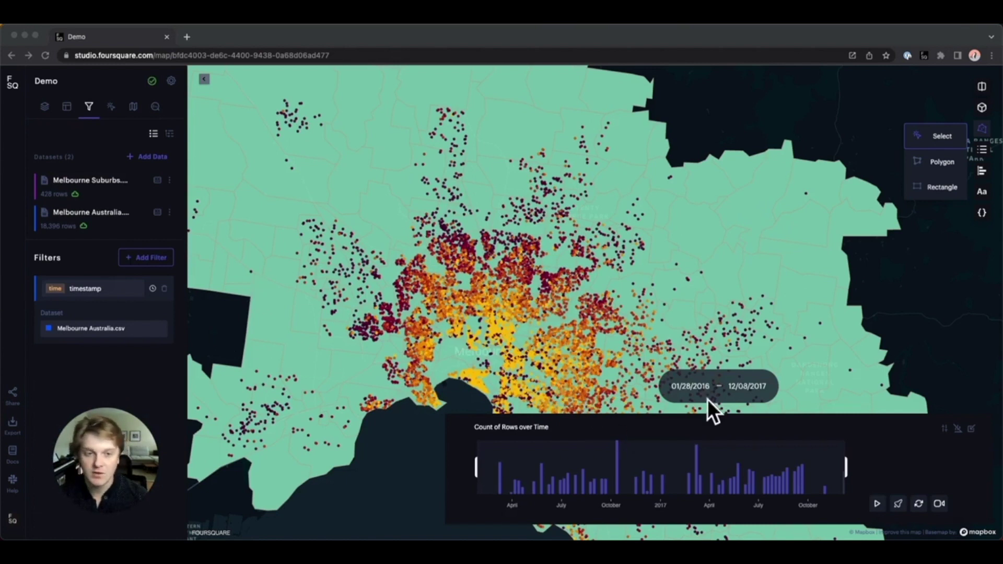
End the time window in August 2016, play it forward and pause at 03/26/2016–10/03/2016.
drag(847, 466, 585, 463)
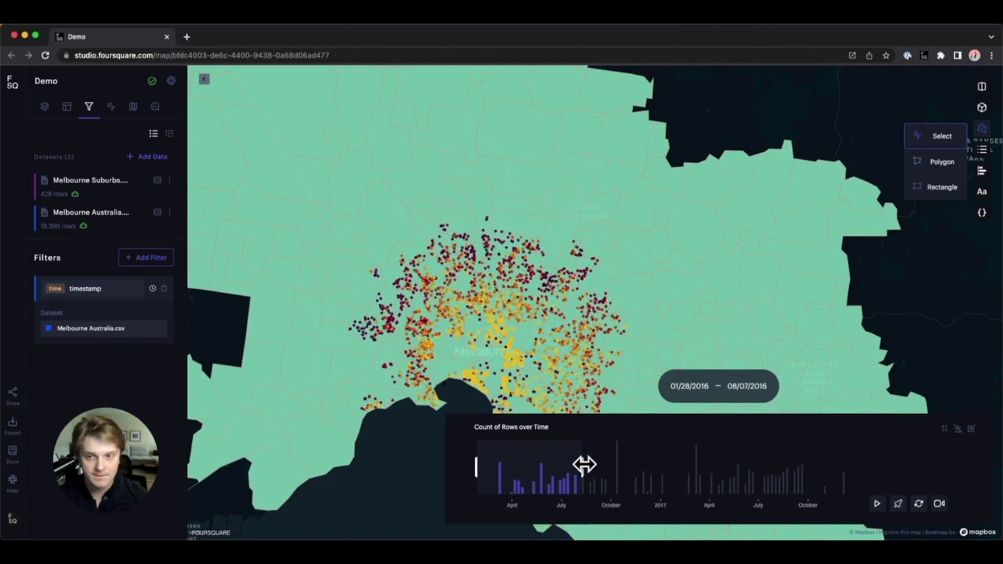
click(878, 505)
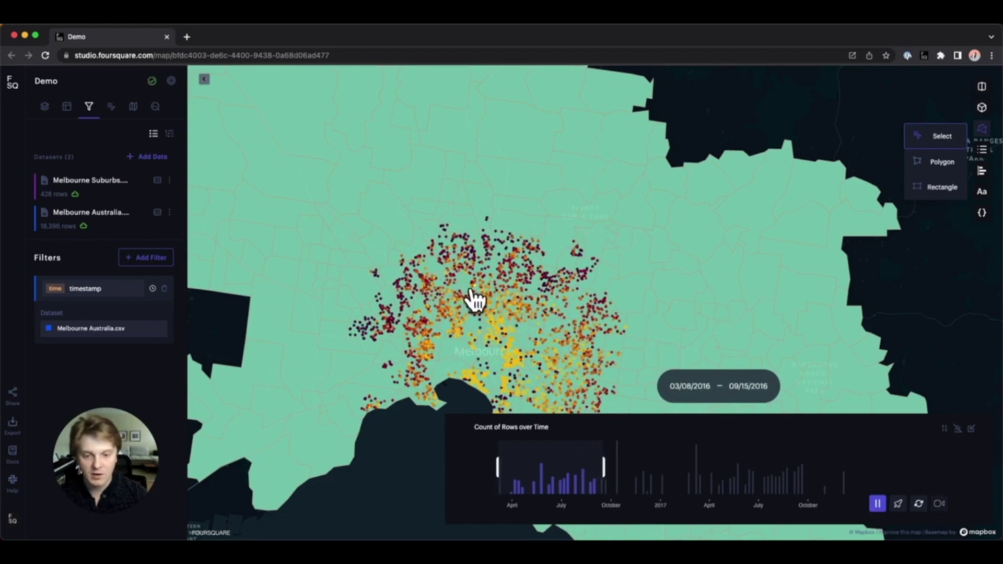
click(878, 505)
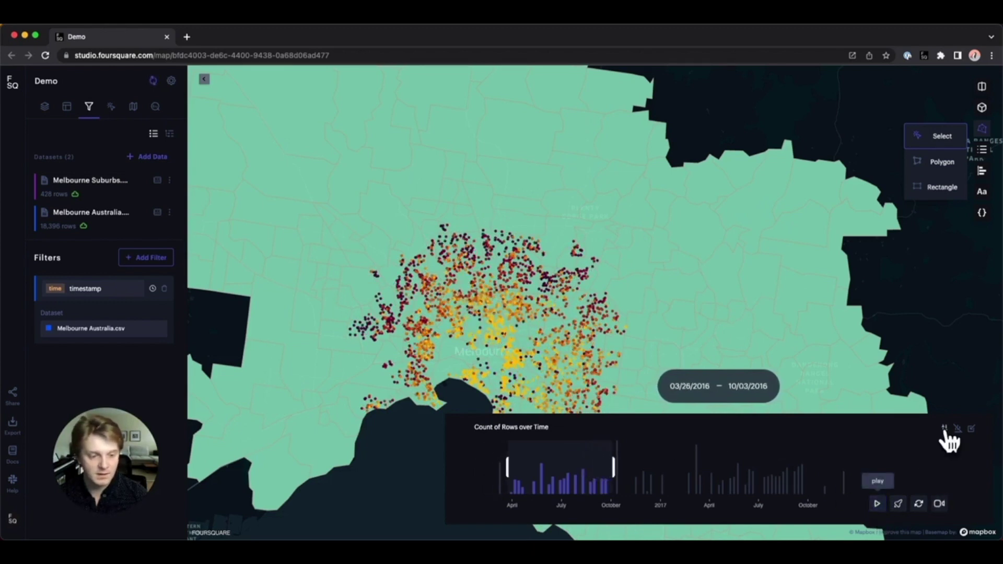
click(944, 428)
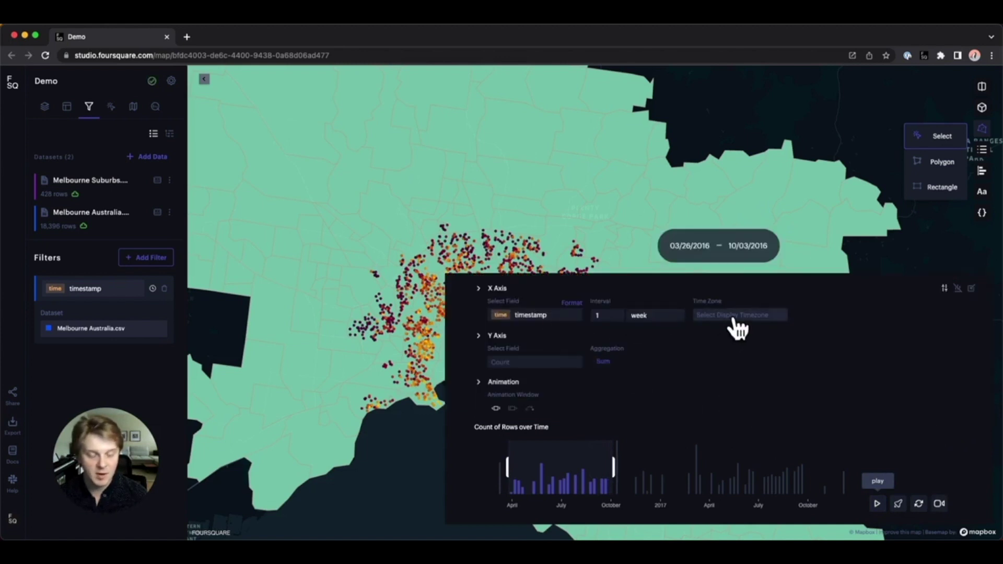
Plot Price on the time chart's Y axis, aggregated by Median.
click(535, 363)
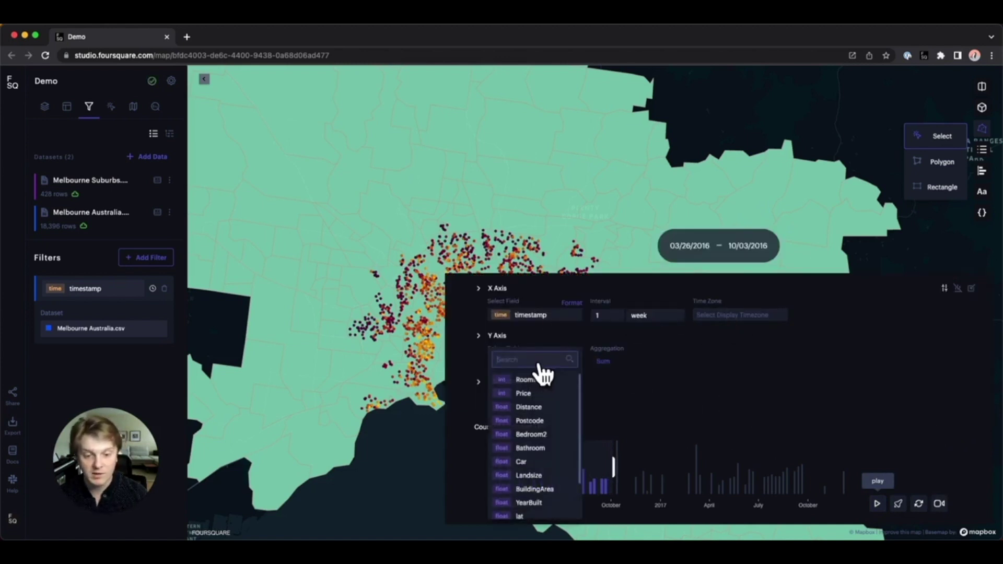
click(523, 393)
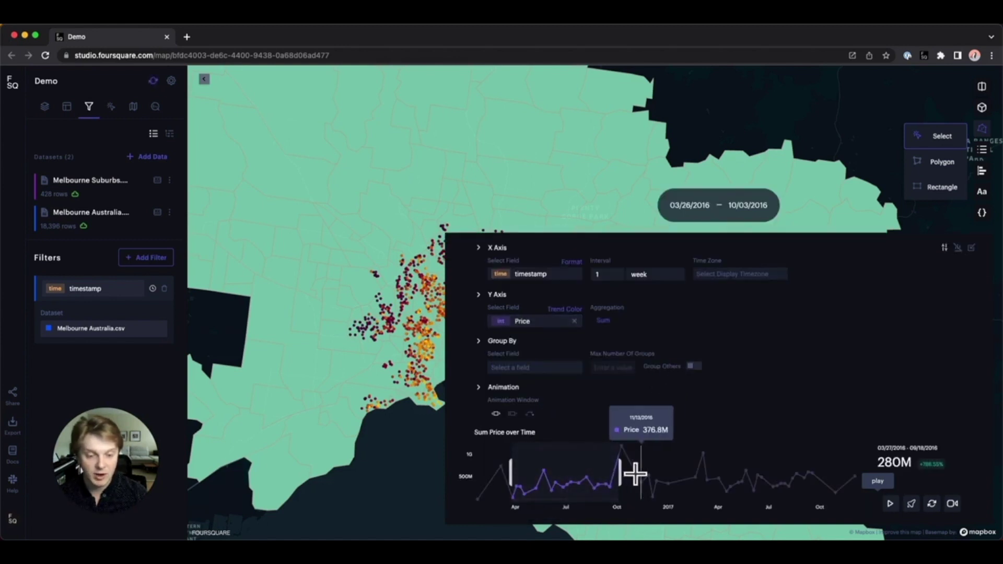
click(604, 320)
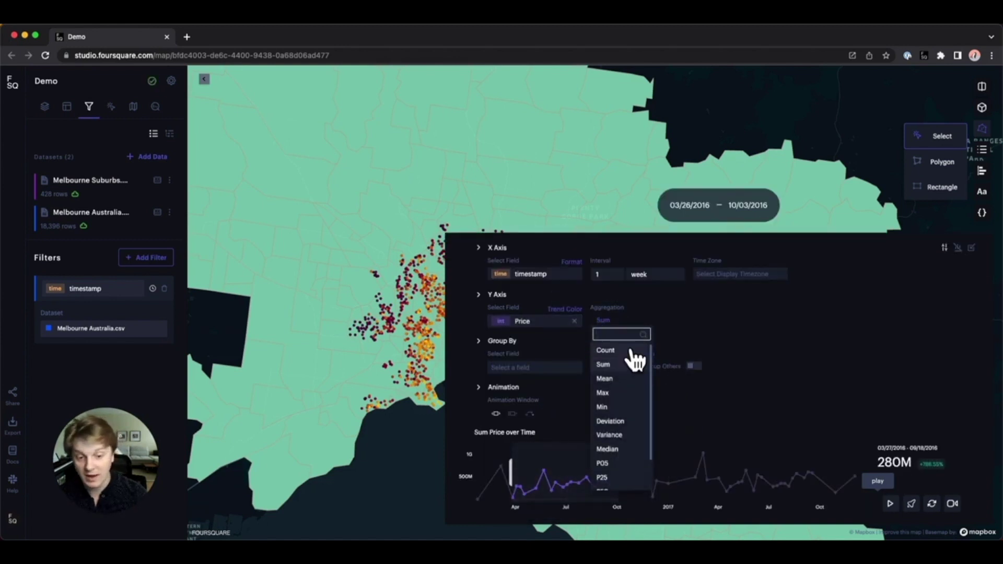
scroll(632, 413, down, 2)
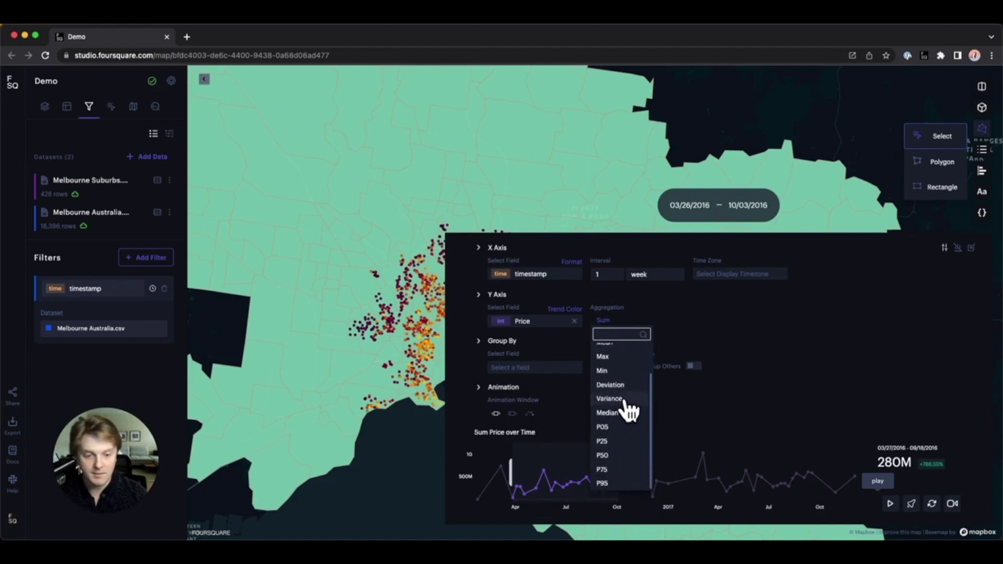
text(medi)
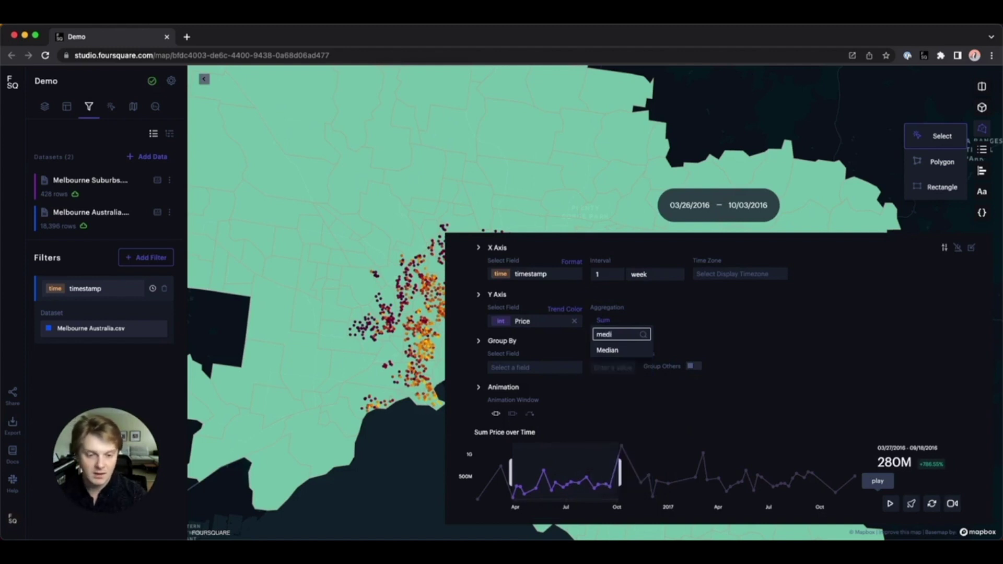
click(611, 352)
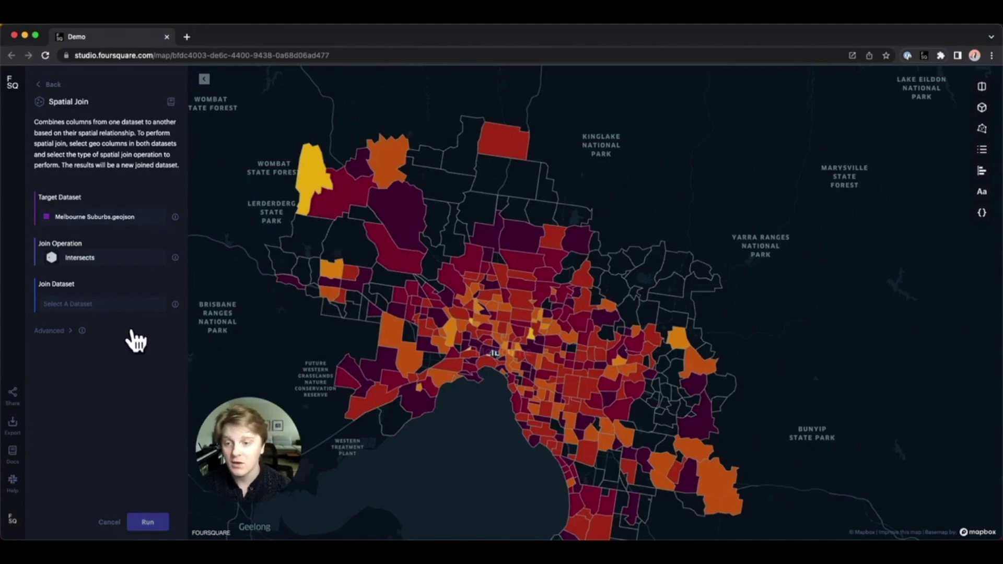
Run a spatial join of Melbourne Australia.csv onto Melbourne Suburbs.geojson, creating a 428-row dataset.
click(114, 302)
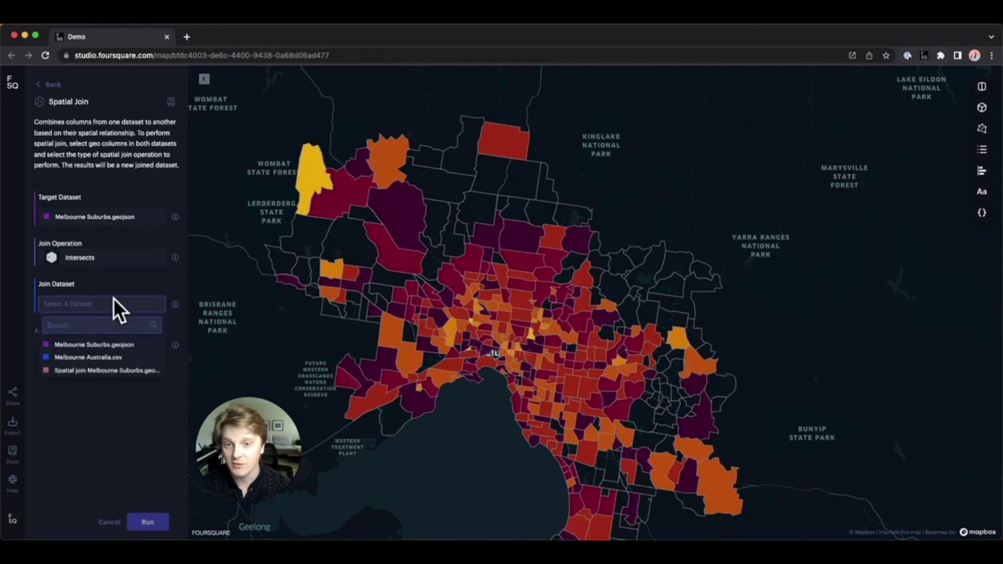
click(108, 359)
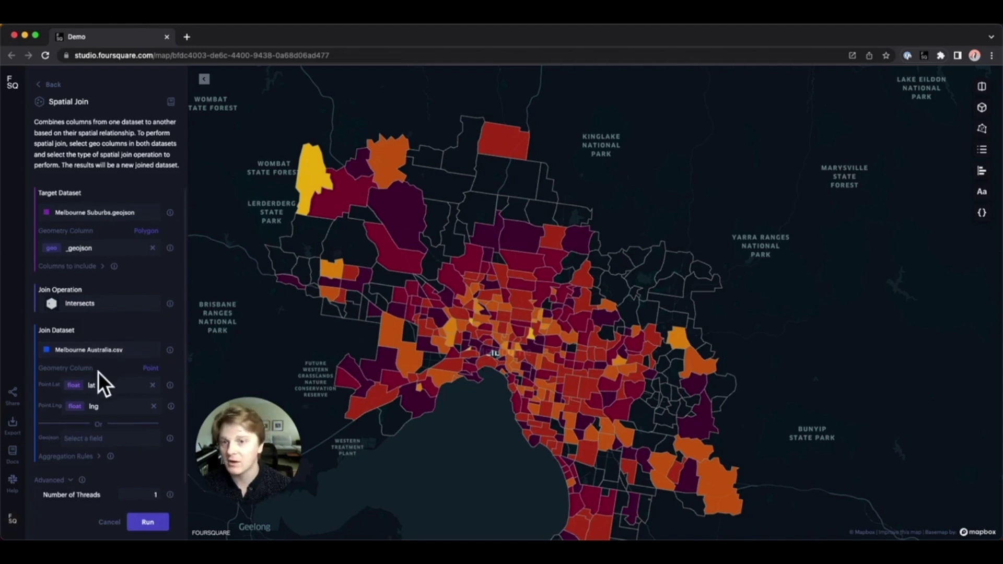
scroll(98, 372, down, 1)
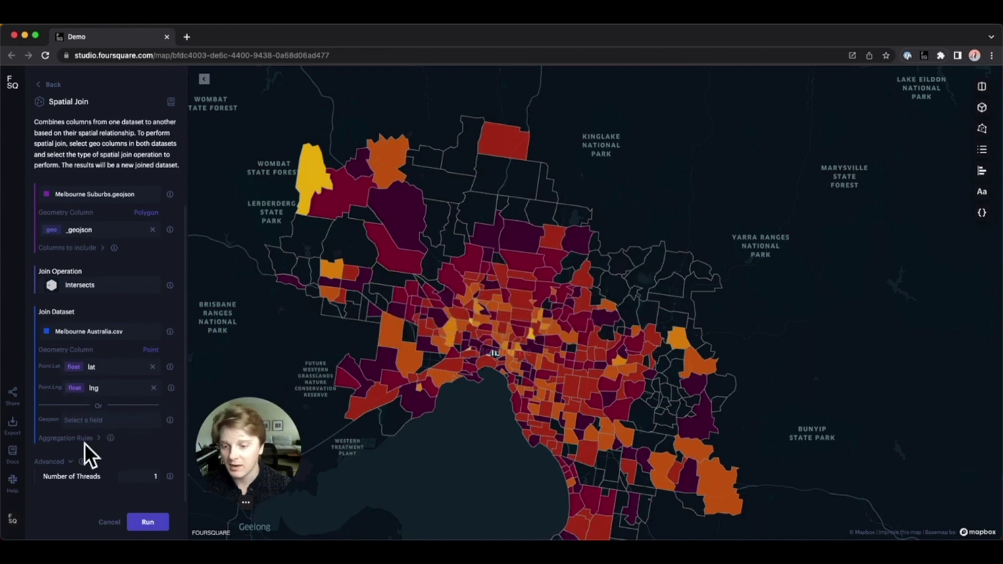
click(148, 522)
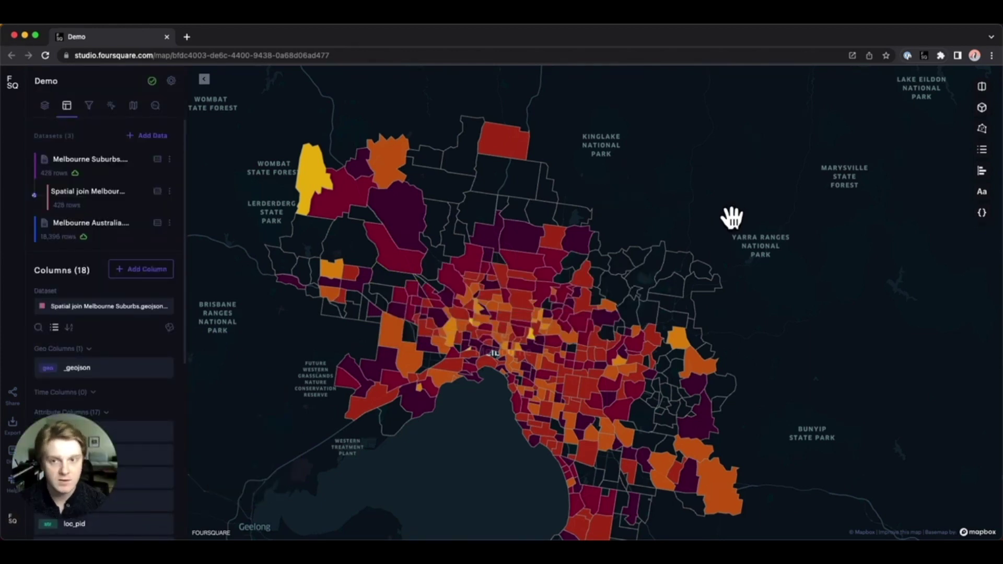
Show the MEDIAN Price/Meter legend and begin editing its 'Less than 1,813.03' label.
click(984, 151)
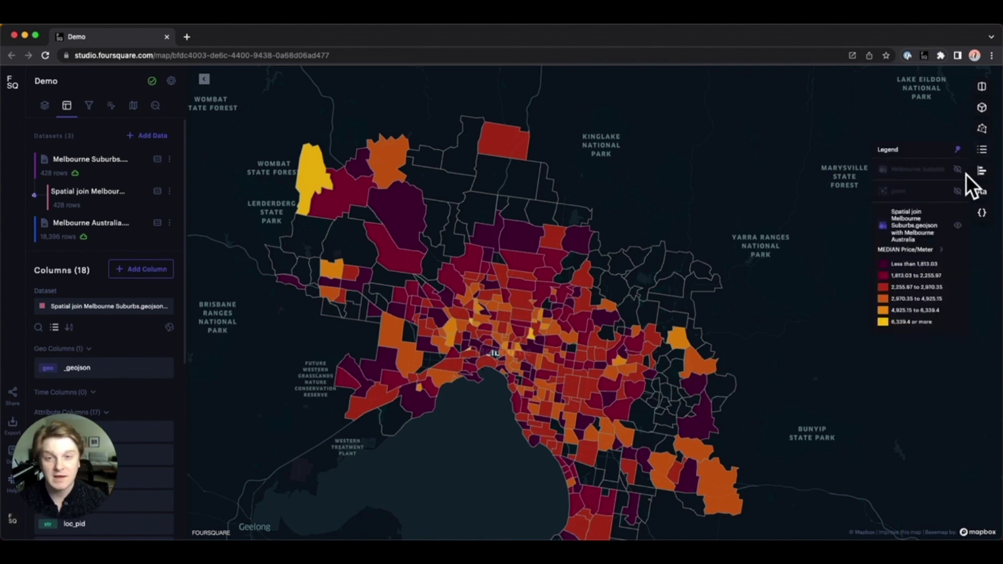
click(919, 264)
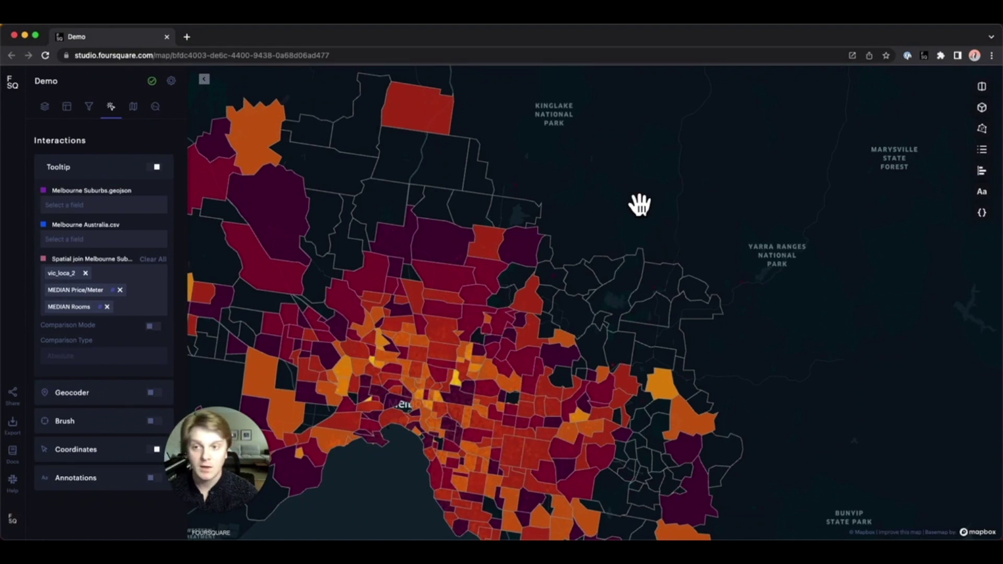
Add MEAN Landsize to the joined layer's tooltip and review its number format options.
click(152, 307)
scroll(114, 429, down, 3)
click(100, 484)
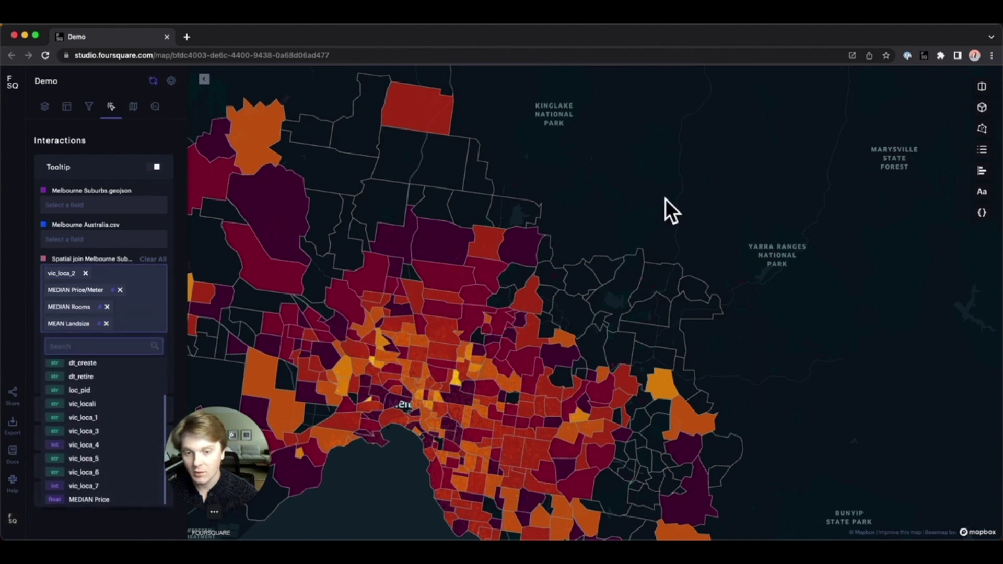
click(597, 201)
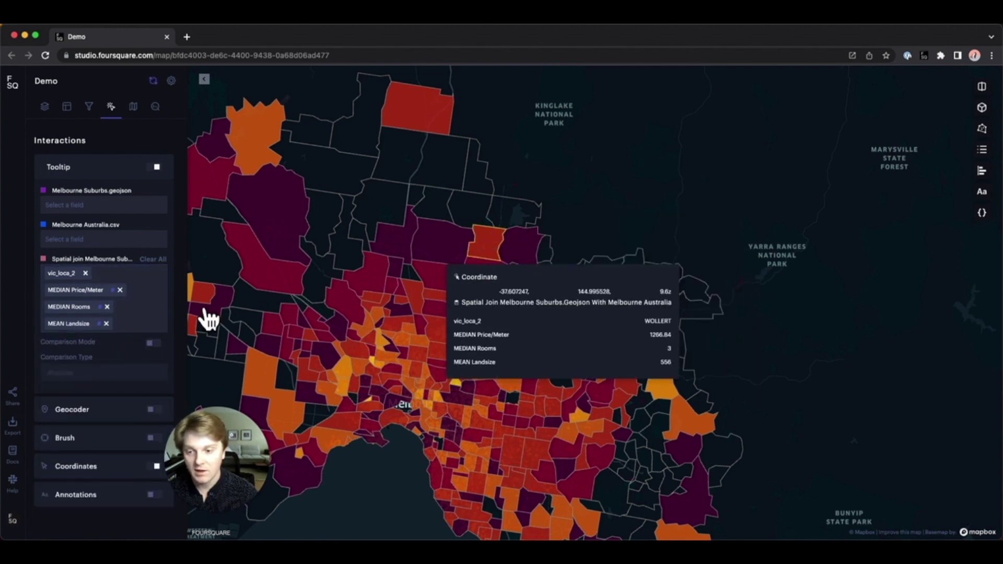
click(98, 324)
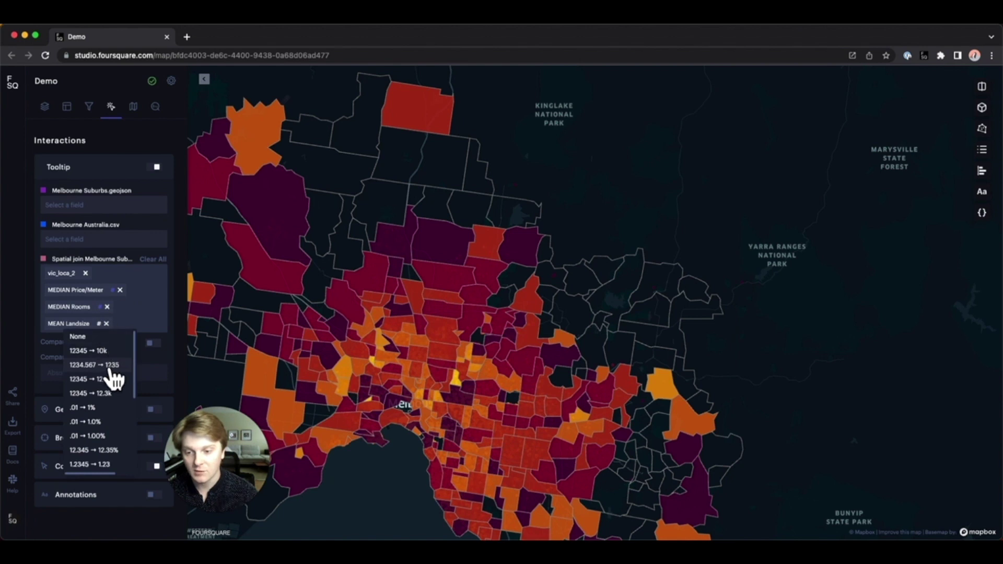
click(595, 214)
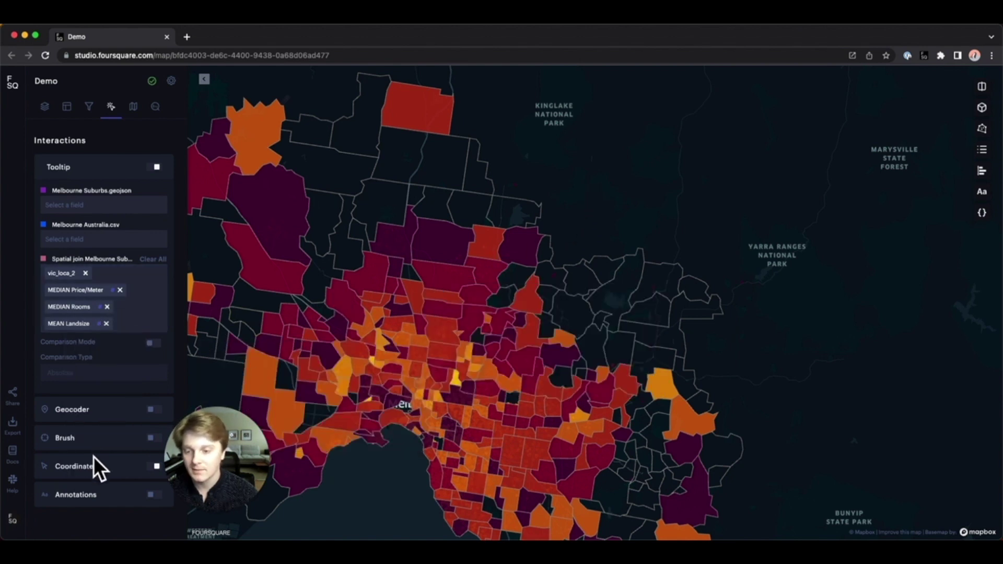
Try tooltip coordinates then remove them, and enable Geocoder address search over the map.
click(152, 468)
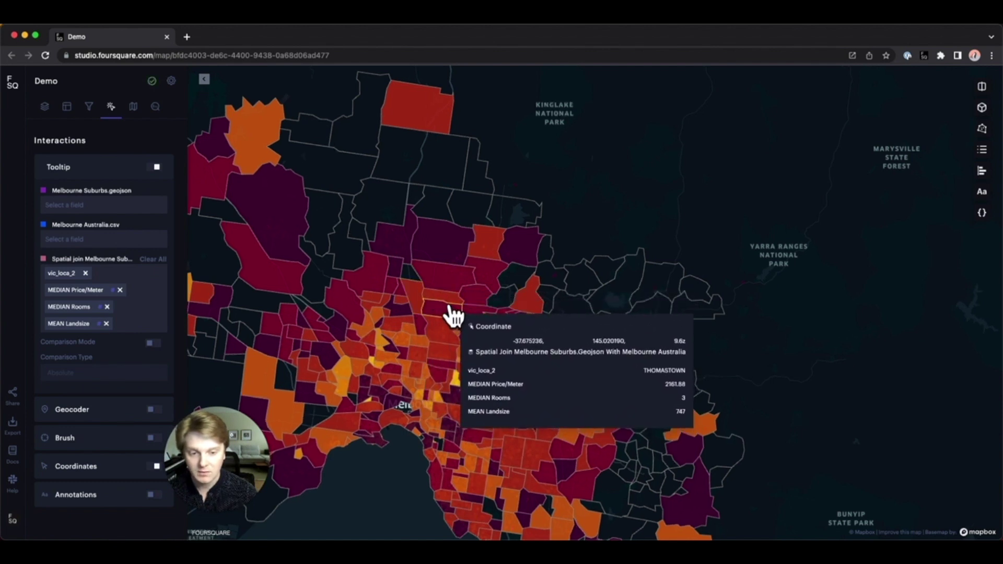
scroll(453, 315, up, 3)
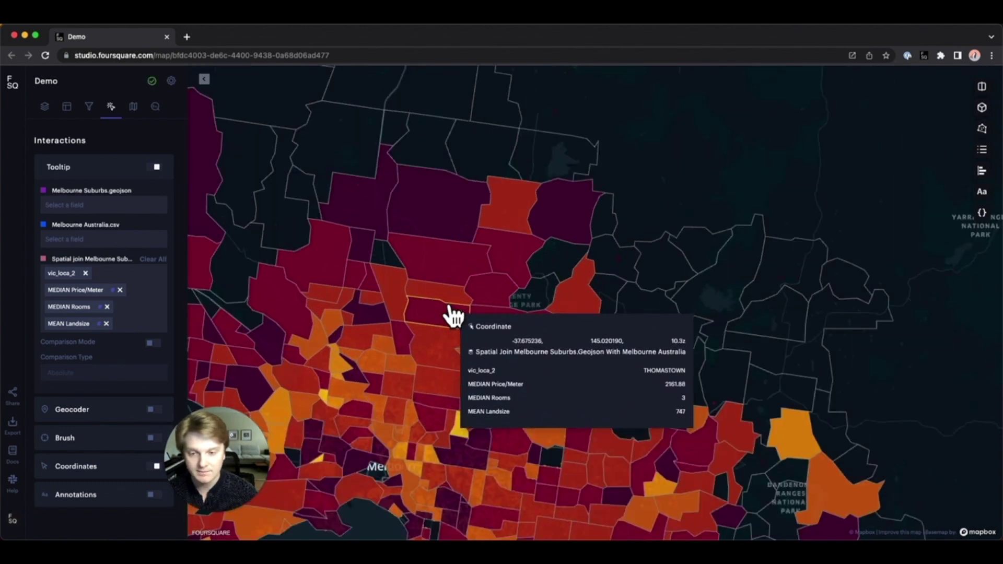
click(154, 466)
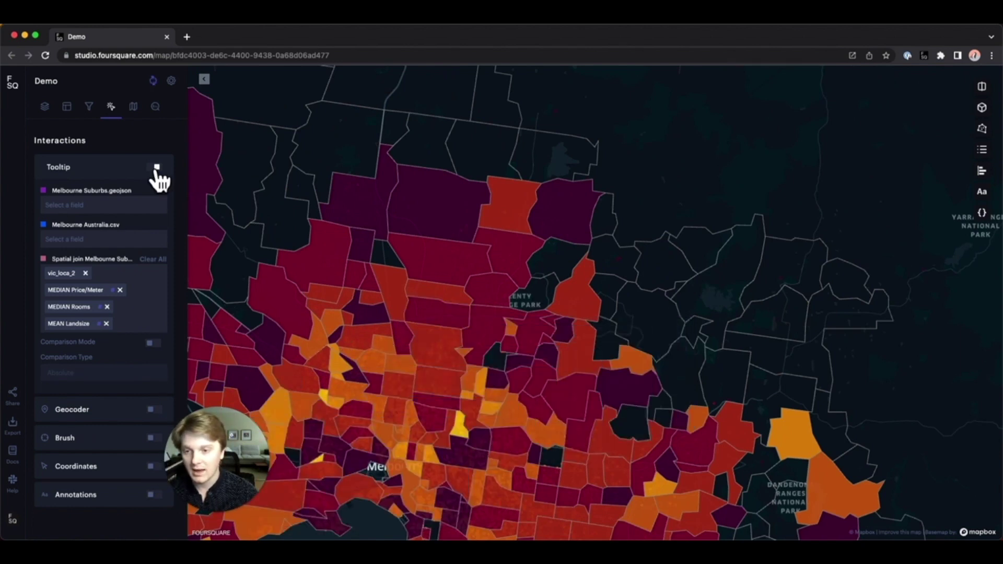
click(152, 410)
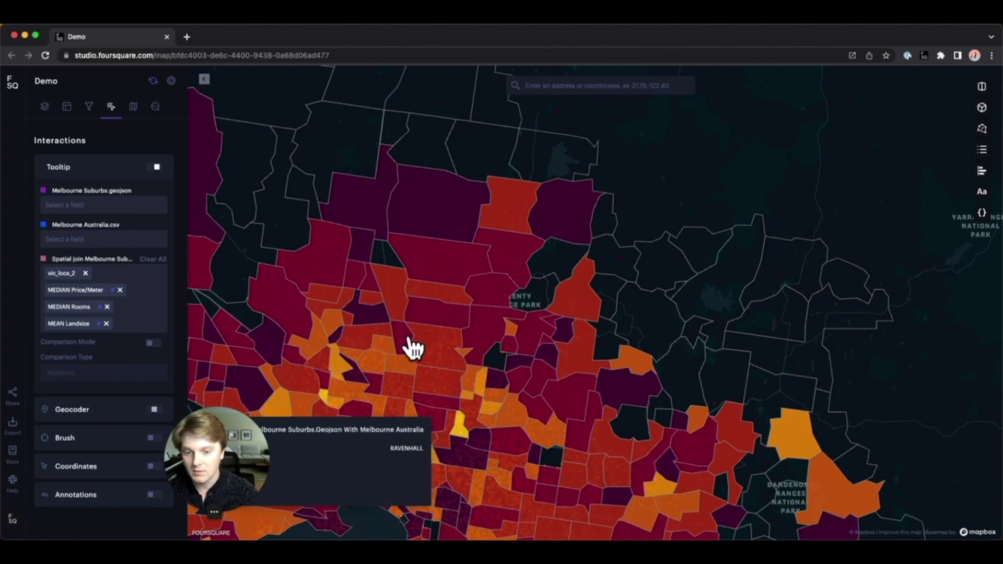
scroll(413, 346, up, 3)
click(615, 85)
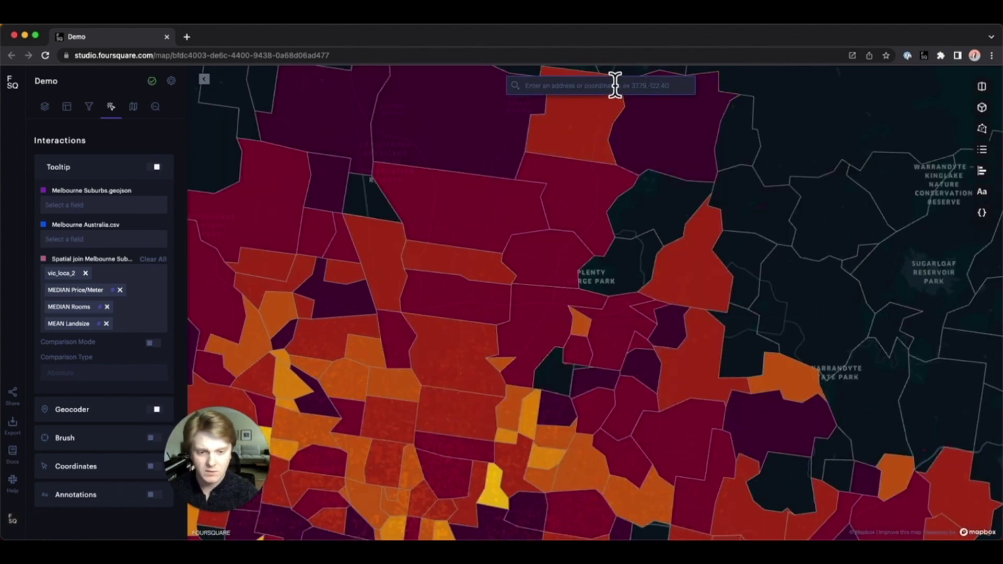
Search 'melbourne' to fly to Melbourne, Victoria, Australia, then switch the geocoder off.
text(melb)
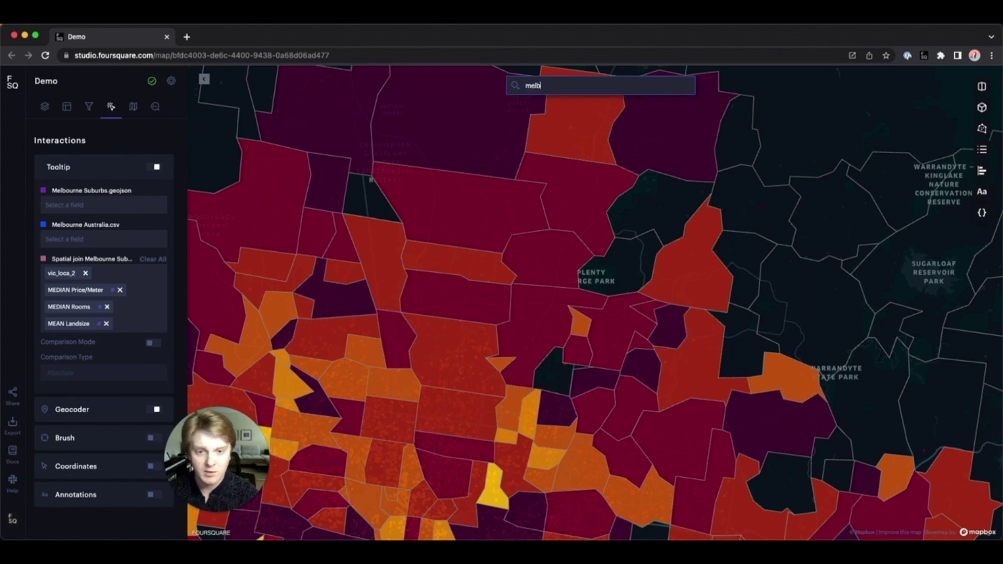
text(ourne)
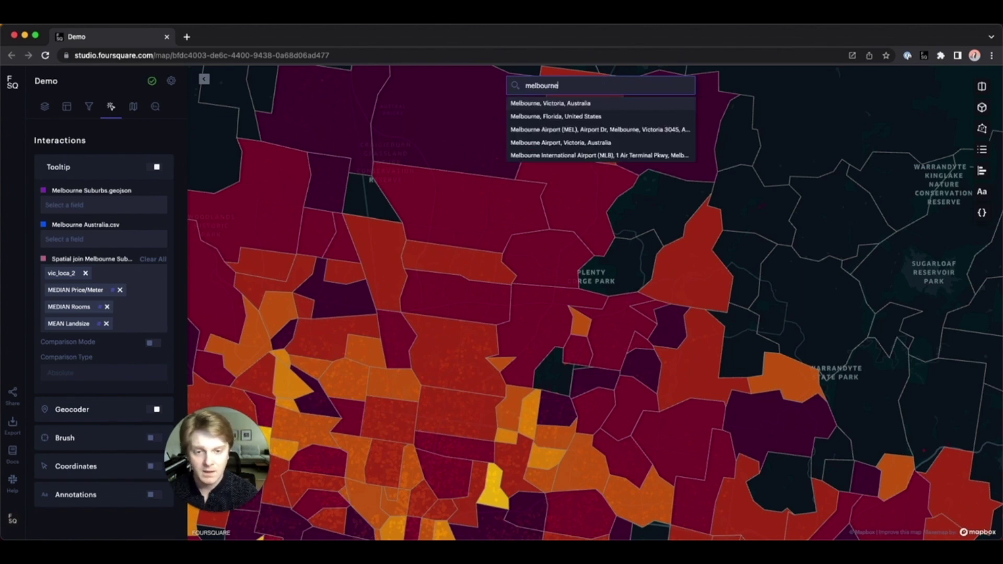
key(Return)
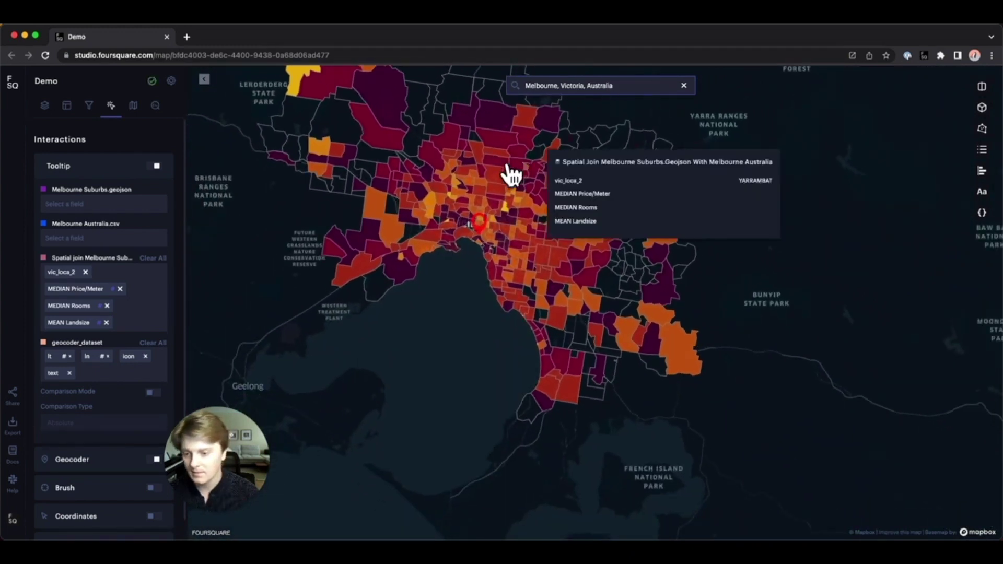
click(153, 460)
Enable brushing, hide the Spatial join choropleth layer, and set the brush radius to 5.5 km.
click(153, 439)
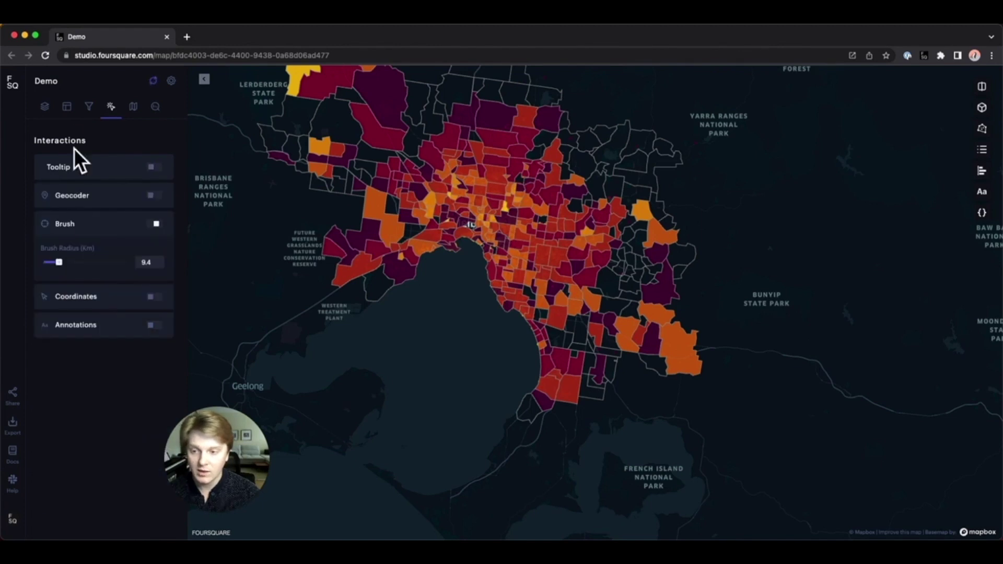
click(45, 106)
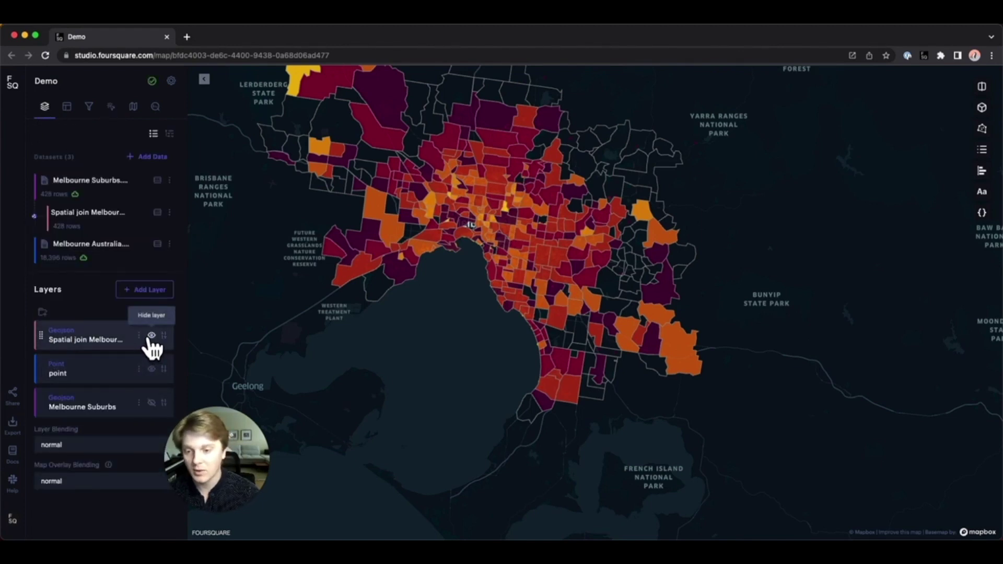
click(151, 336)
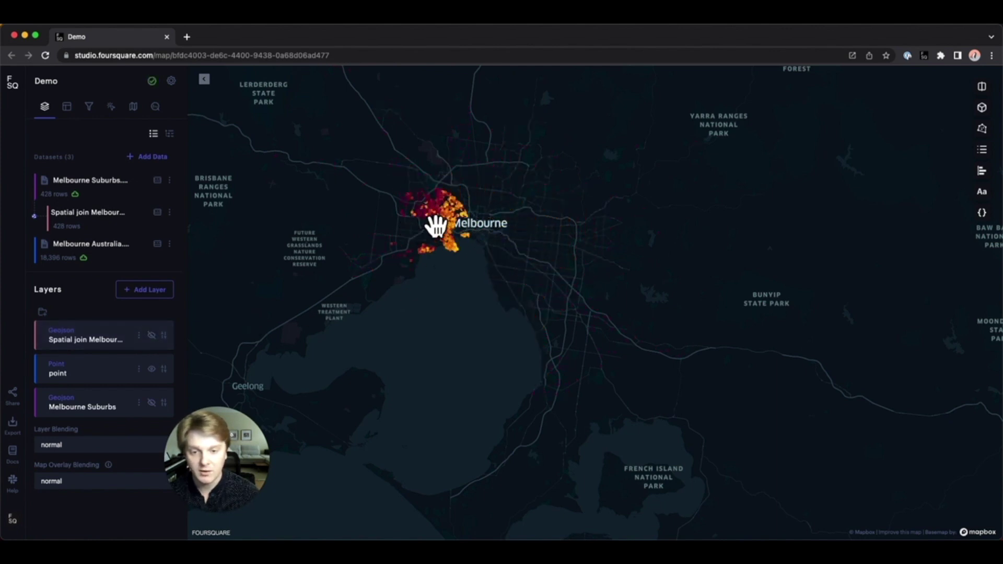
click(109, 107)
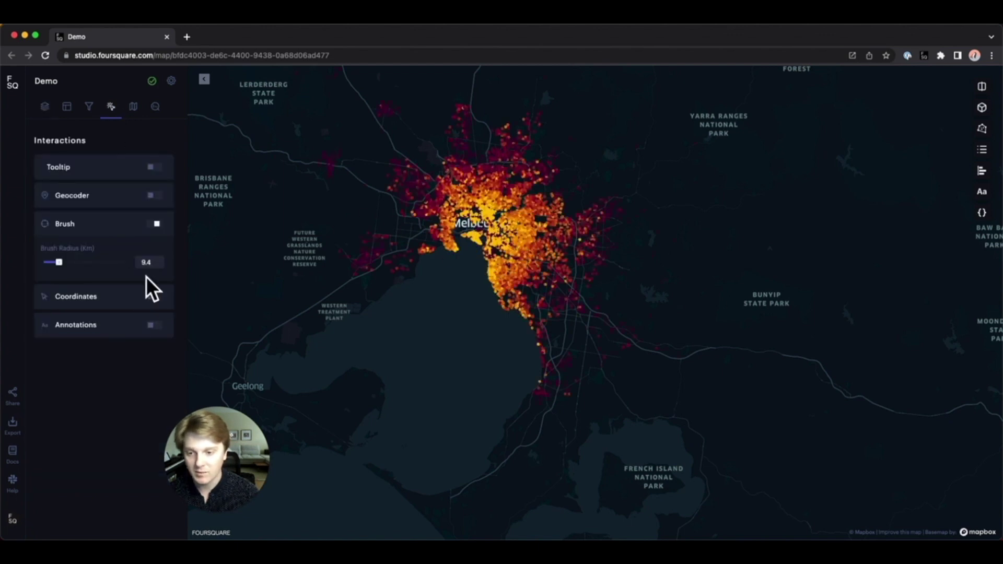
drag(59, 264, 52, 263)
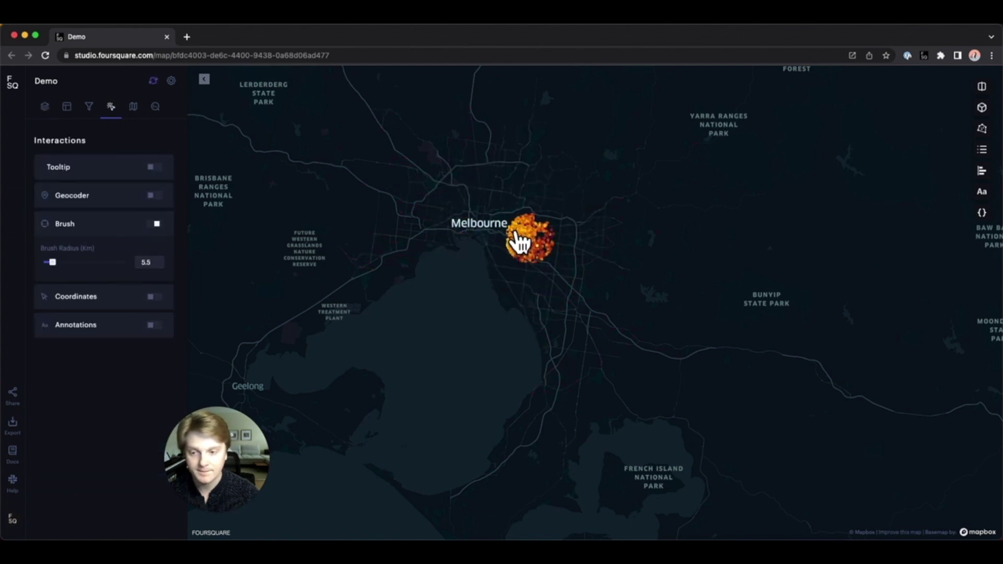
Turn on annotations and shift the City Center annotation's anchor slightly left.
click(157, 326)
double_click(432, 291)
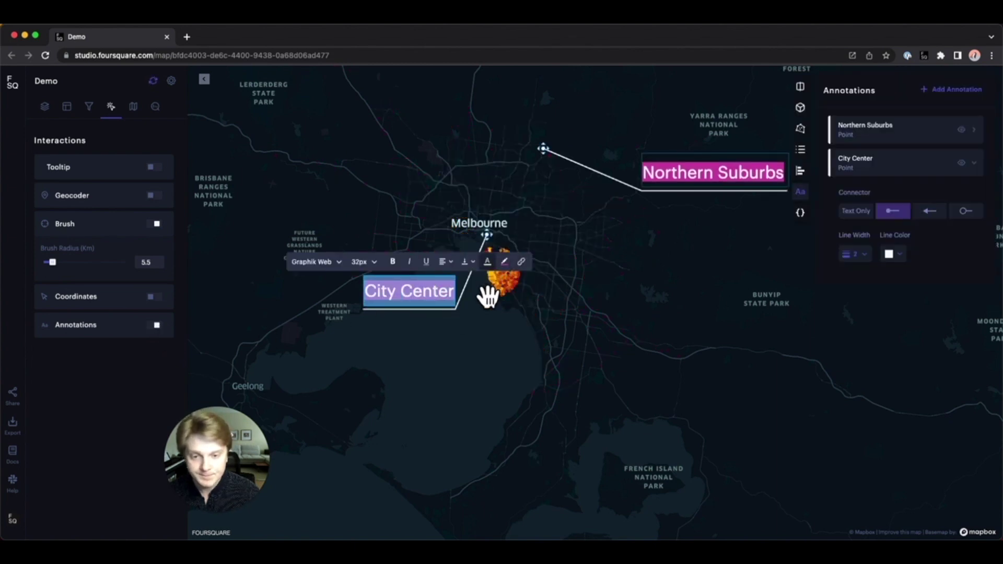
drag(487, 232, 473, 234)
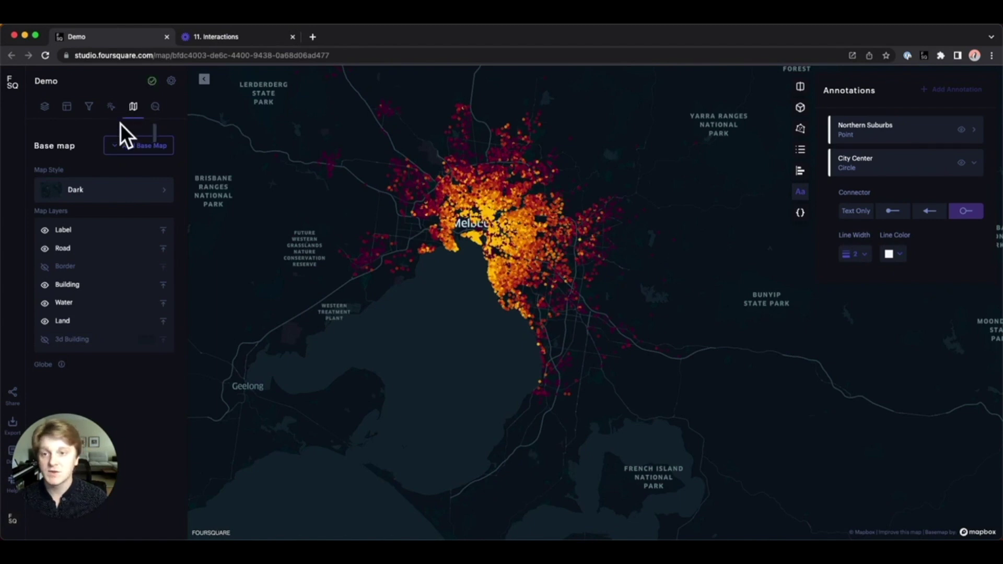
Switch the base map to Streets and draw its place labels above the price points.
click(102, 202)
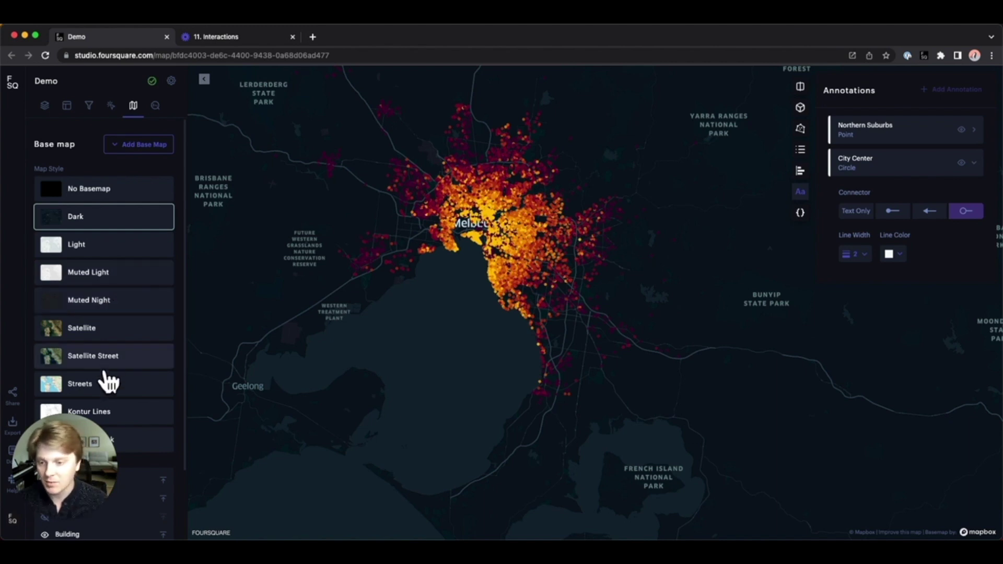
click(123, 389)
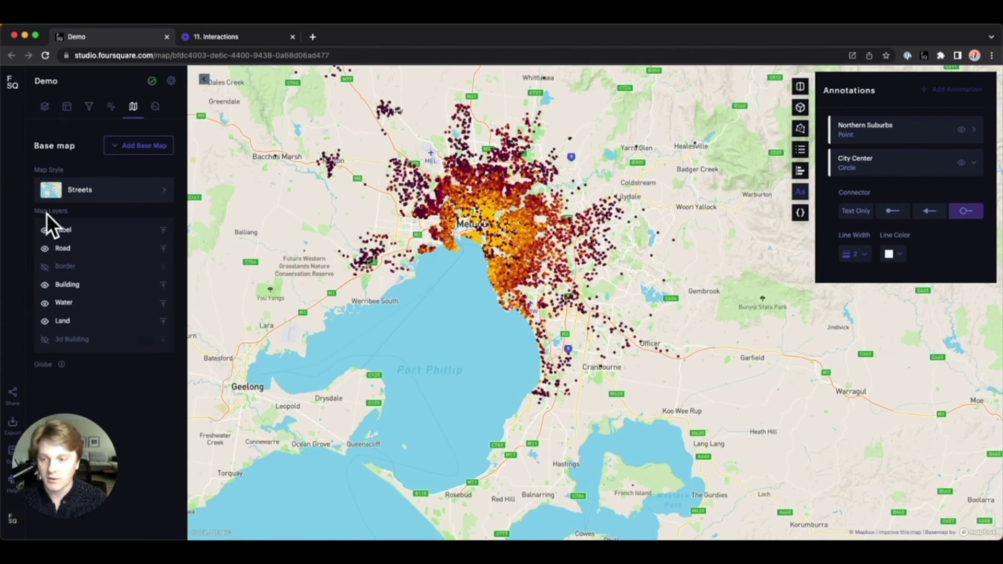
click(163, 232)
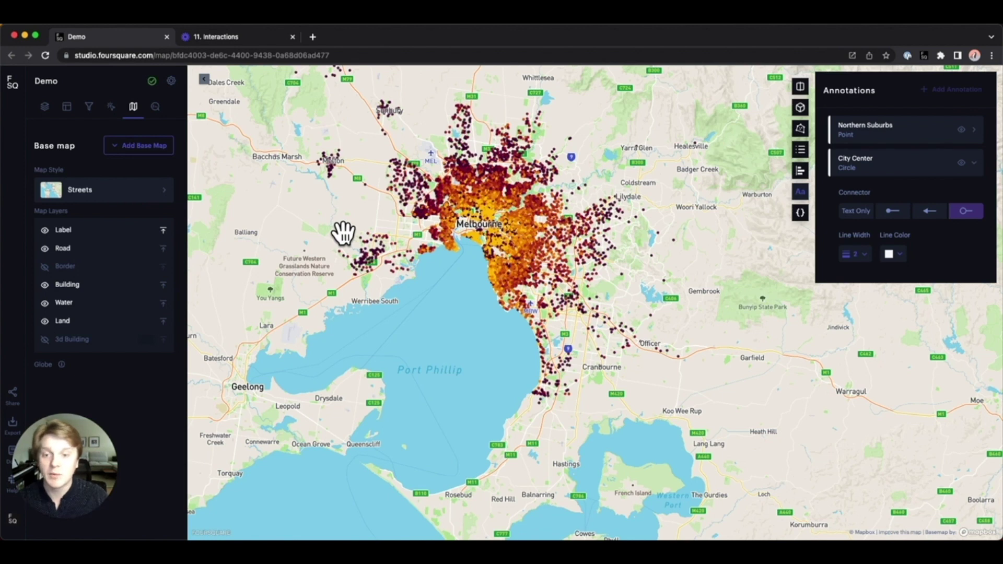
Hide the base map's Water layer, then show it again.
click(45, 303)
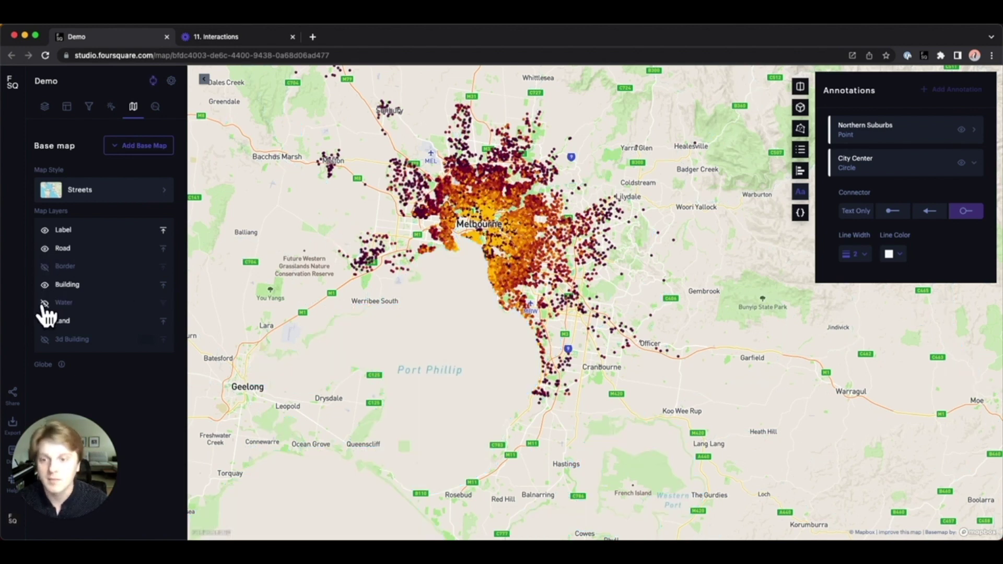
click(45, 303)
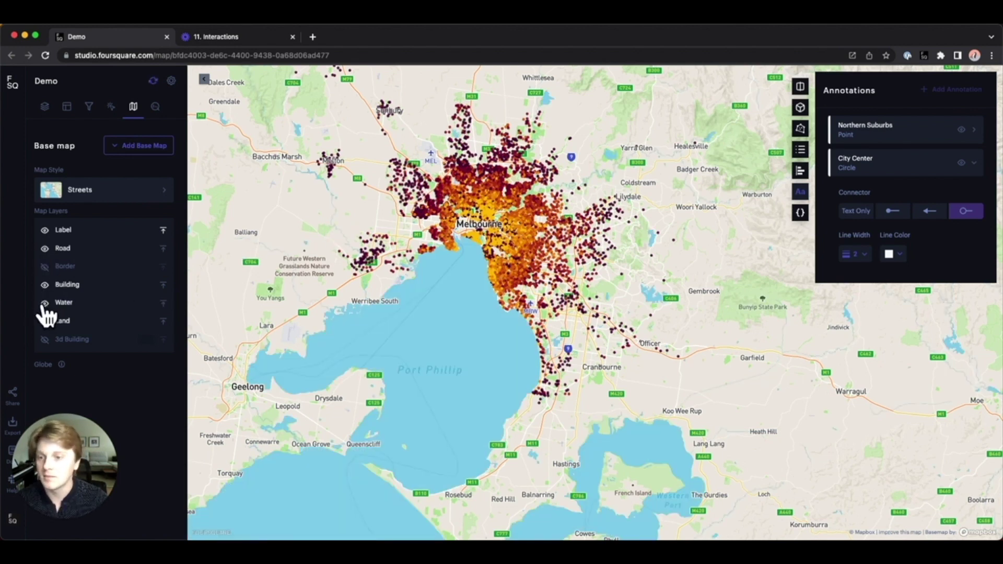
click(139, 151)
Start a new custom base map, reviewing its Style URL and optional access token fields.
click(144, 167)
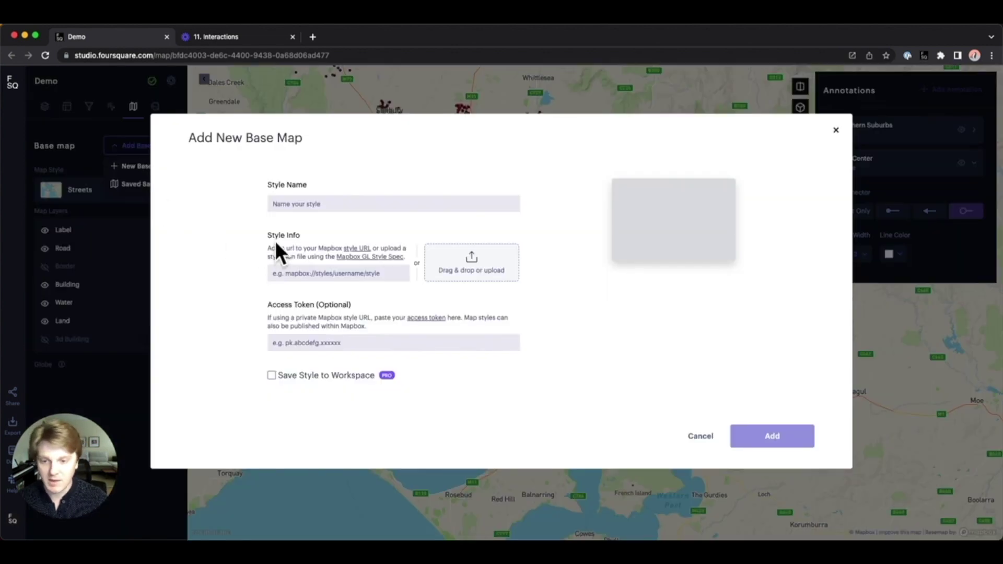
drag(266, 248, 369, 248)
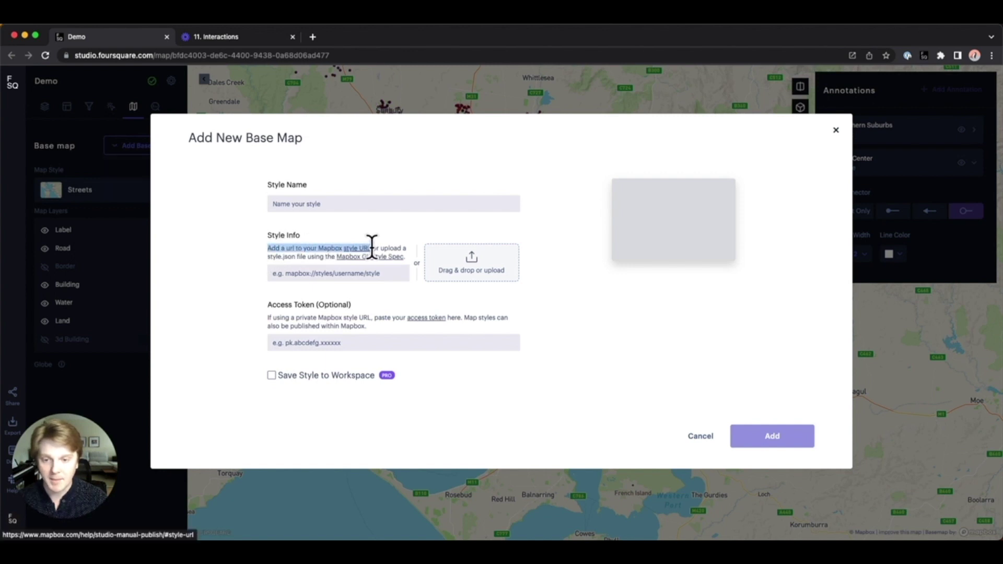
click(306, 273)
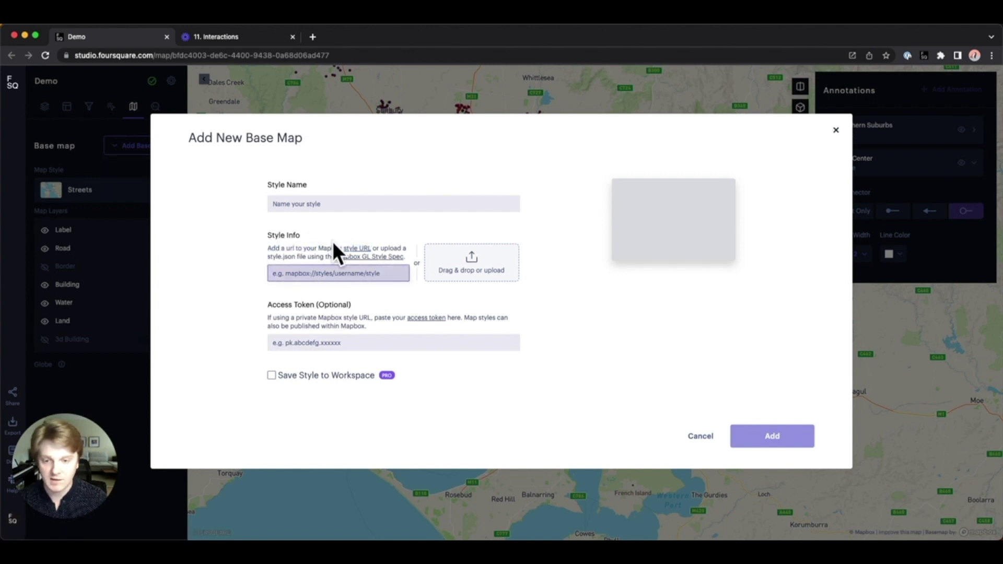
drag(258, 302, 352, 305)
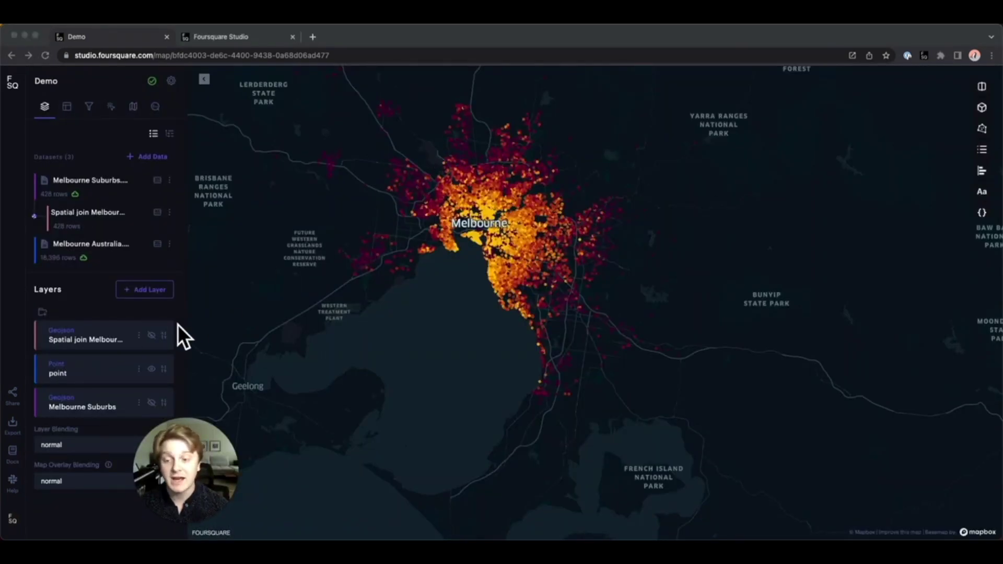
Change the Demo map's access from the organization to Private Map.
click(13, 396)
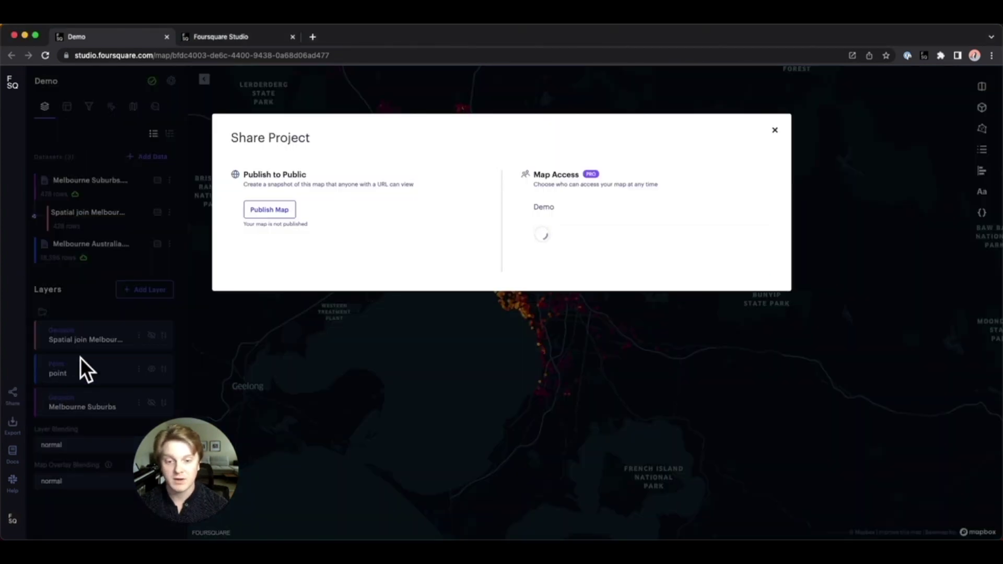
click(581, 239)
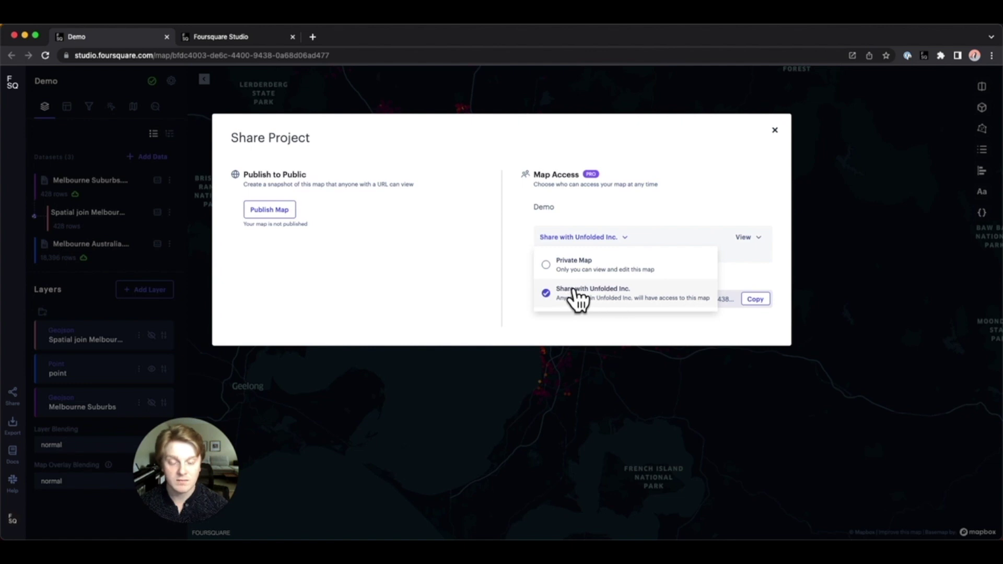
click(579, 297)
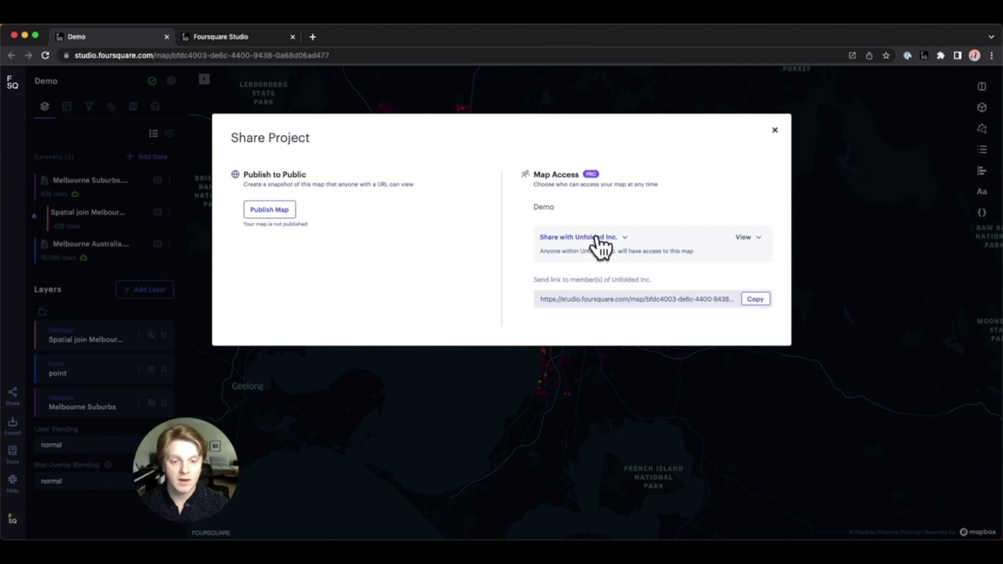
click(597, 239)
click(591, 268)
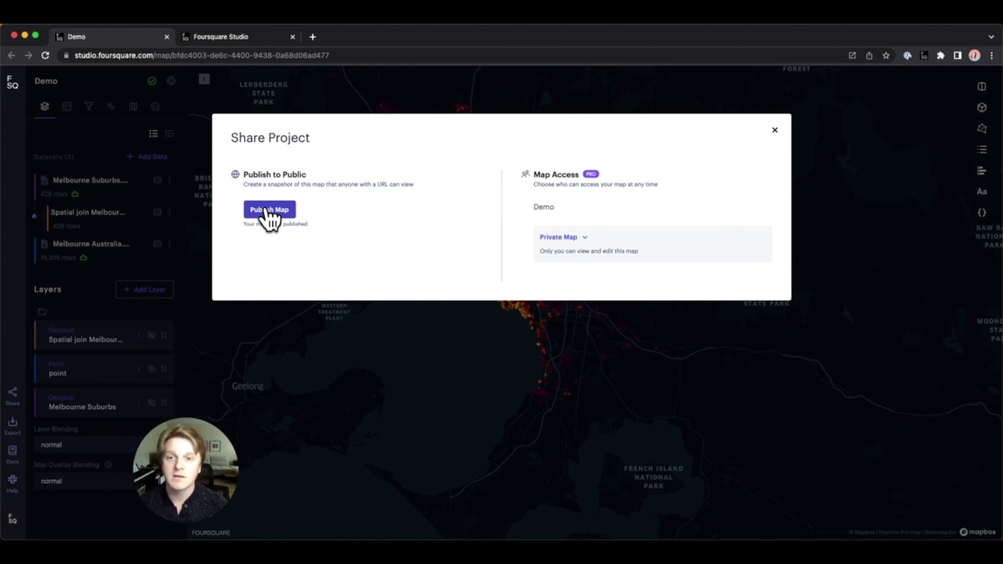
Check the Publish Map settings, then close them and the sharing options without publishing.
click(269, 211)
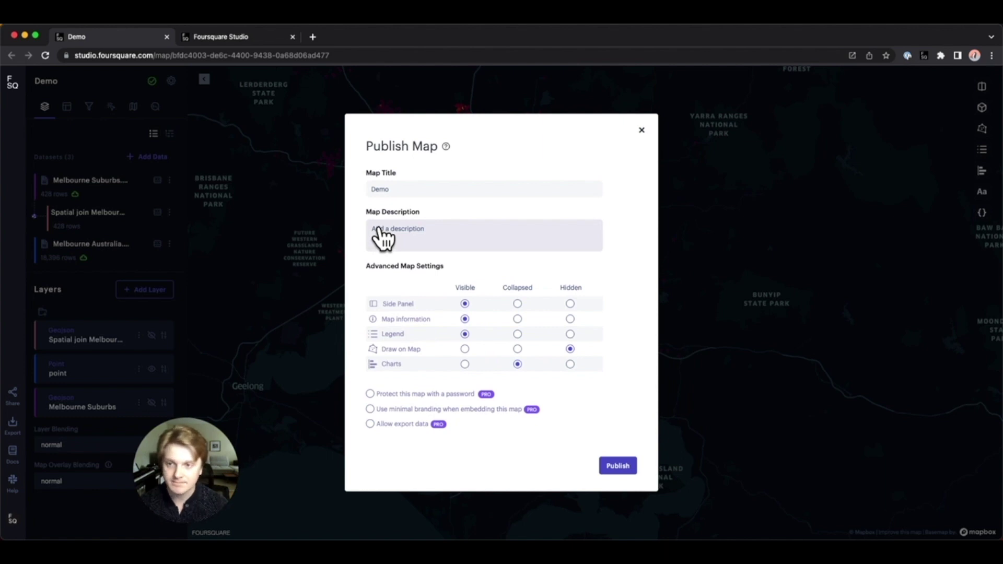
click(642, 130)
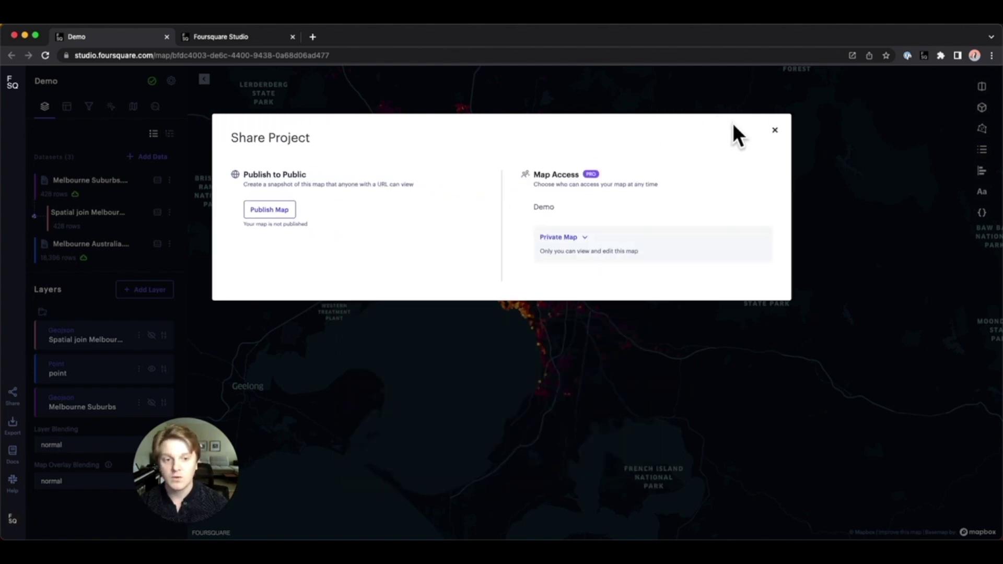
click(776, 130)
Show the export choices: Export Image, Export Data, Export Map and Export Video.
click(13, 423)
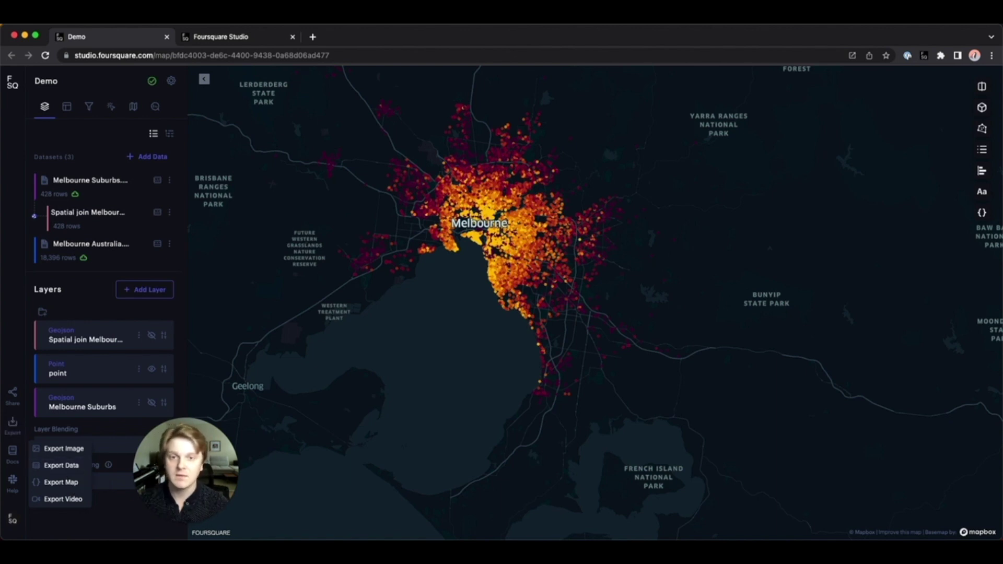
Preview the Demo map's Export Map JSON configuration, then dismiss it and the export list.
click(61, 483)
scroll(387, 277, down, 5)
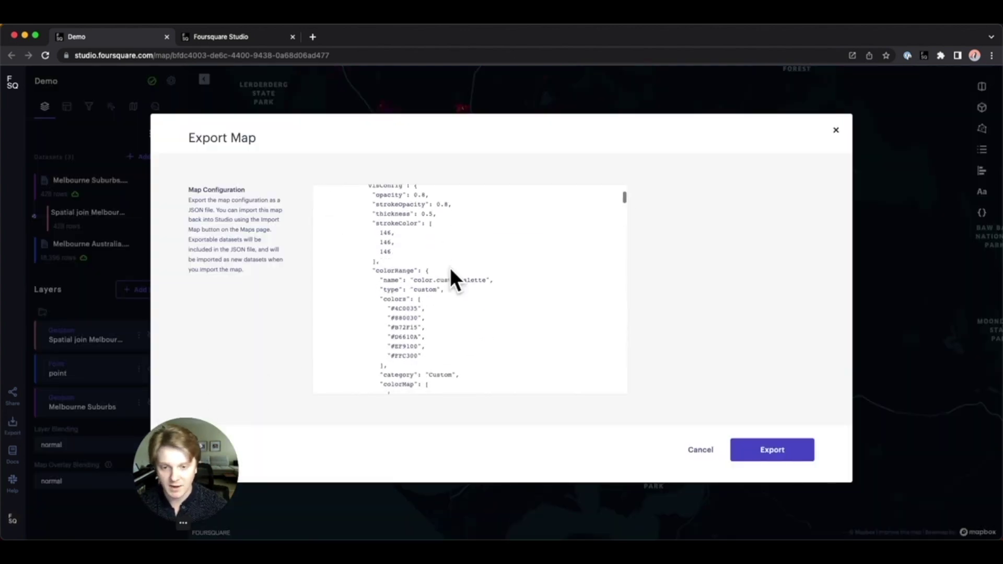
click(836, 132)
click(12, 423)
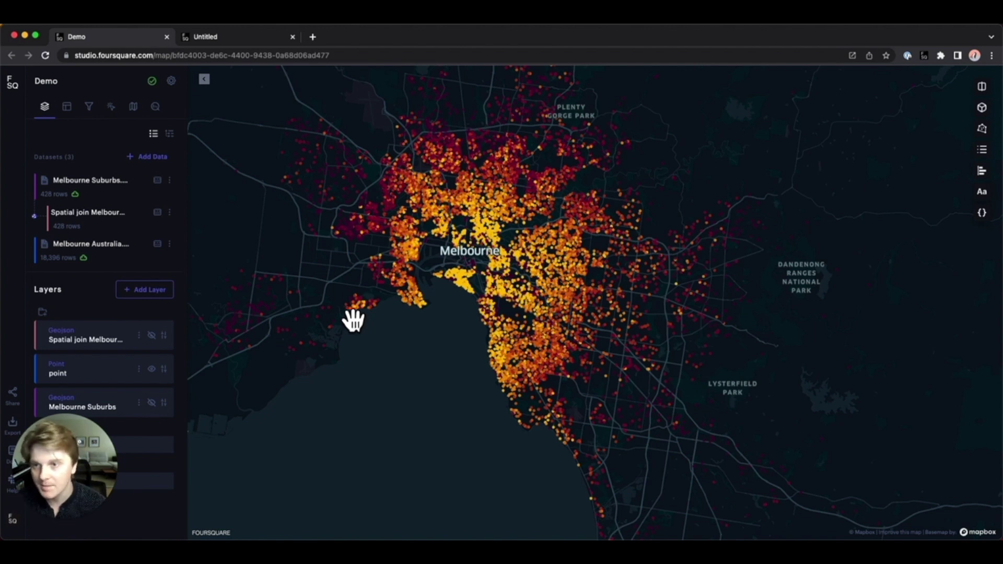
On the Untitled US Buildings Hex Tile map, zoom into Chicago down to building footprints.
click(234, 37)
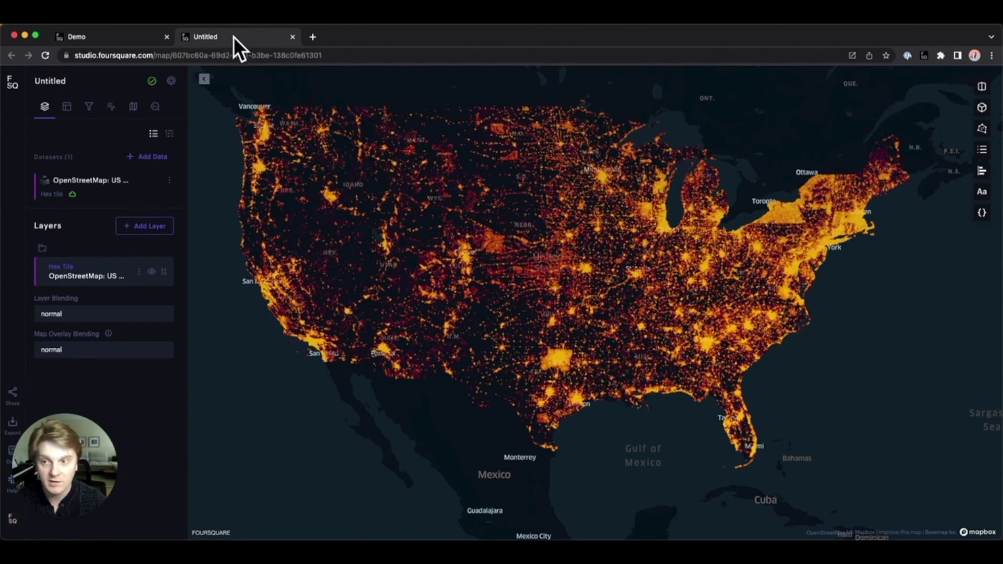
drag(680, 210, 662, 207)
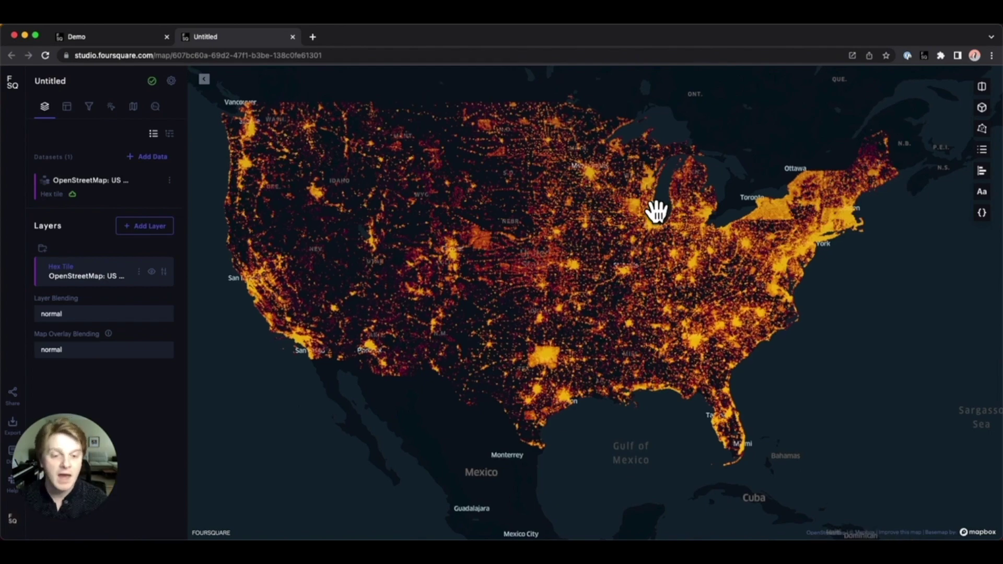
scroll(661, 210, up, 5)
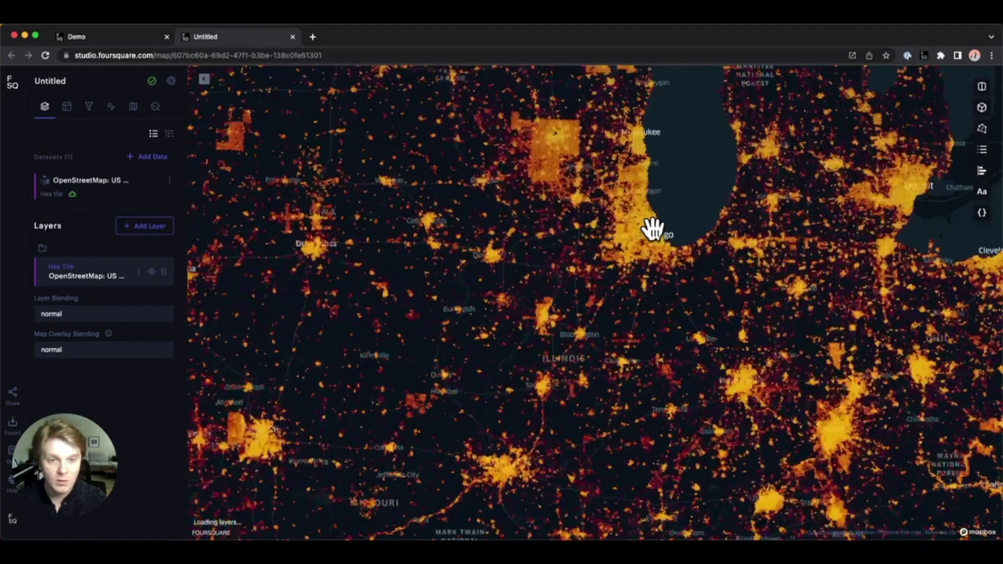
scroll(654, 229, up, 2)
scroll(653, 229, up, 2)
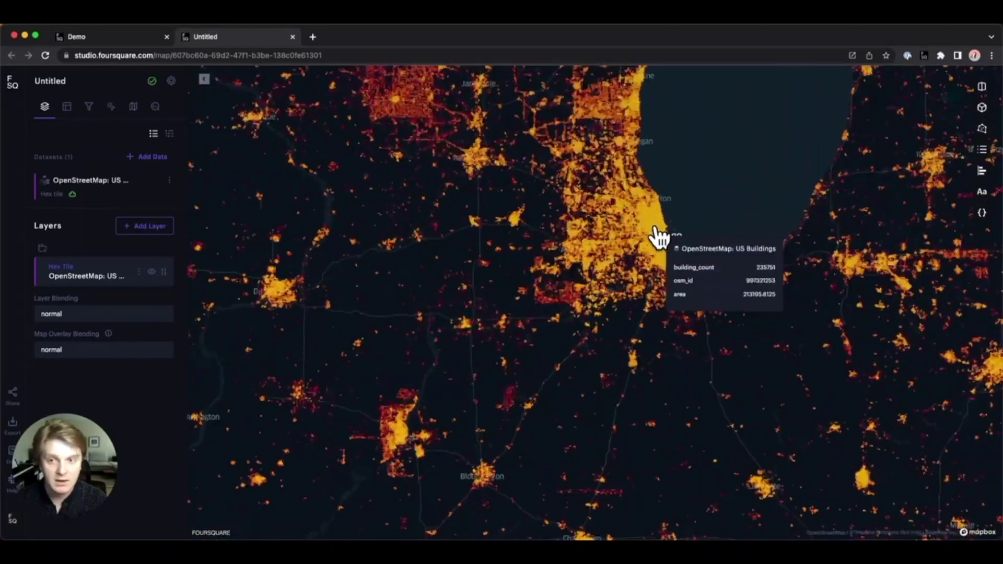
scroll(658, 233, up, 2)
scroll(662, 239, up, 3)
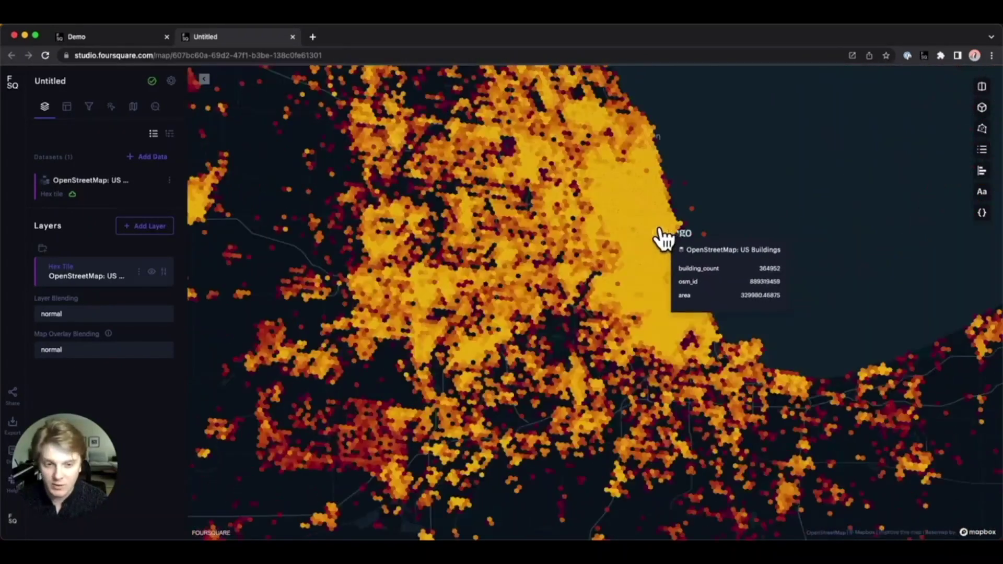
scroll(674, 262, up, 3)
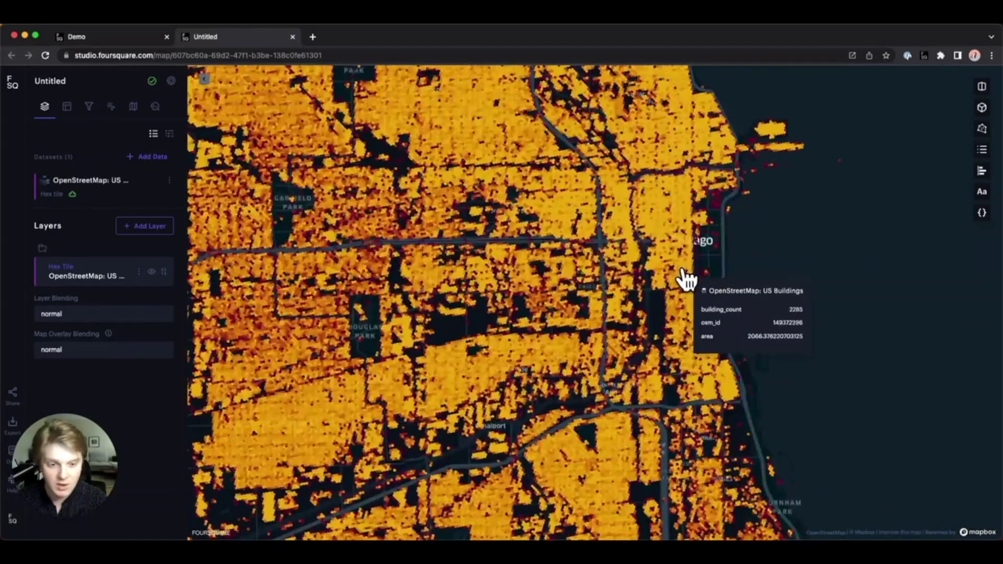
scroll(685, 280, up, 3)
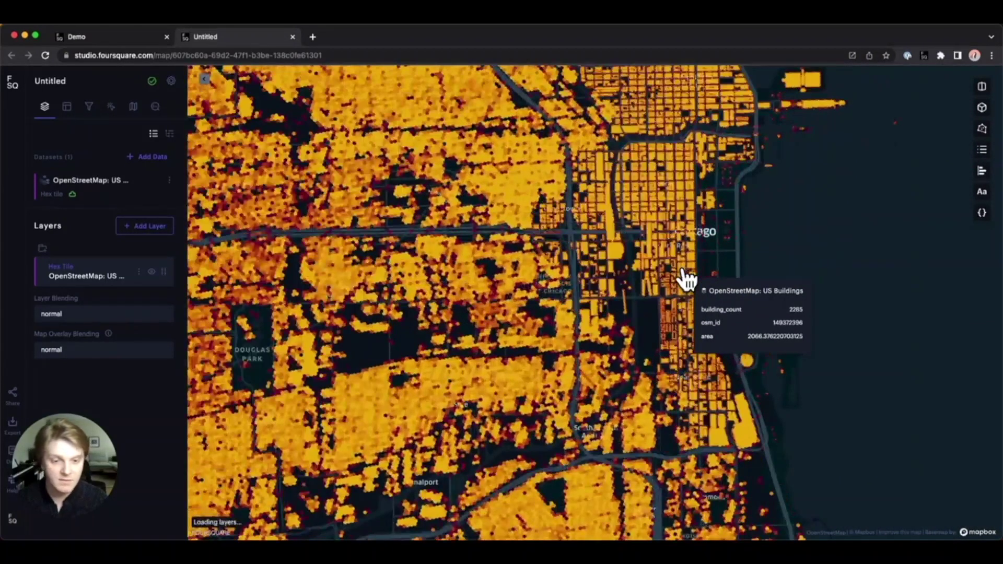
scroll(686, 280, up, 2)
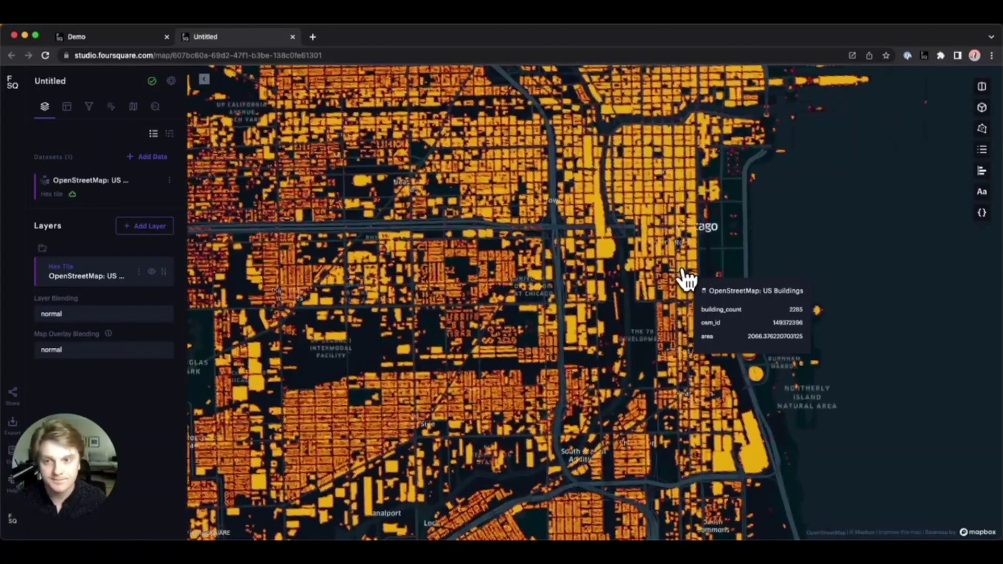
scroll(684, 280, up, 2)
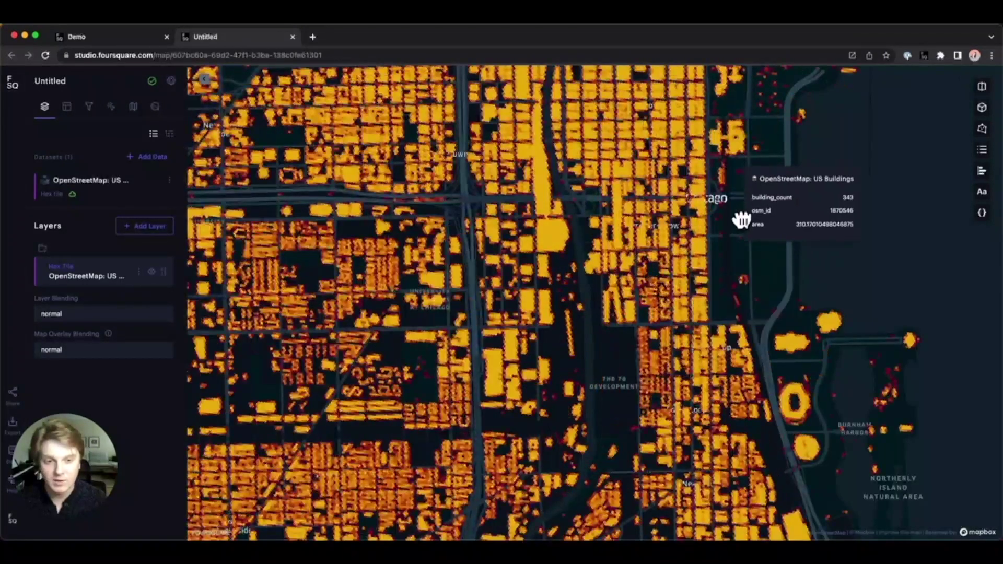
scroll(742, 230, up, 2)
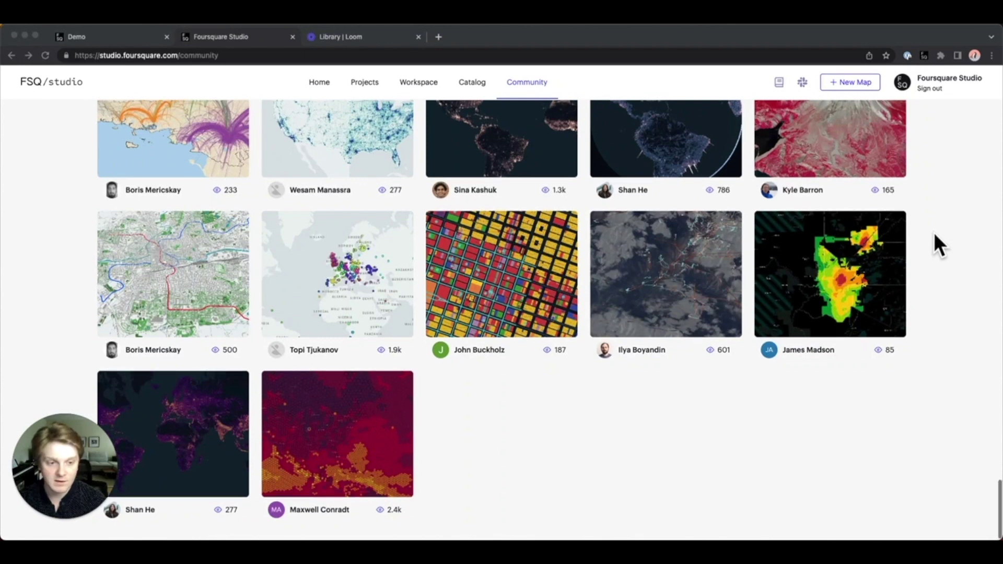
Scroll through the Community gallery's public maps and select the site domain in the address bar.
scroll(934, 234, up, 5)
scroll(935, 234, up, 6)
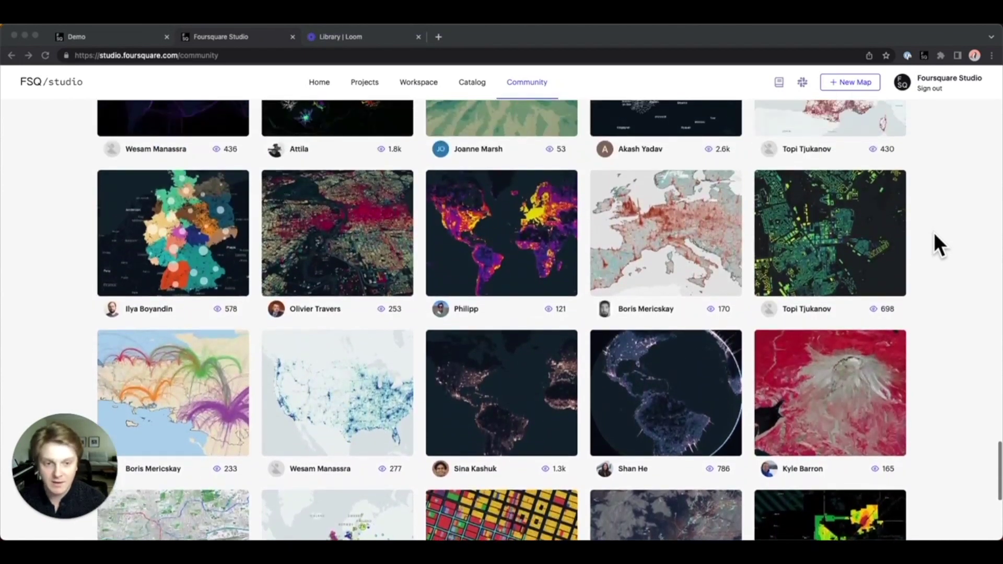
scroll(934, 231, up, 10)
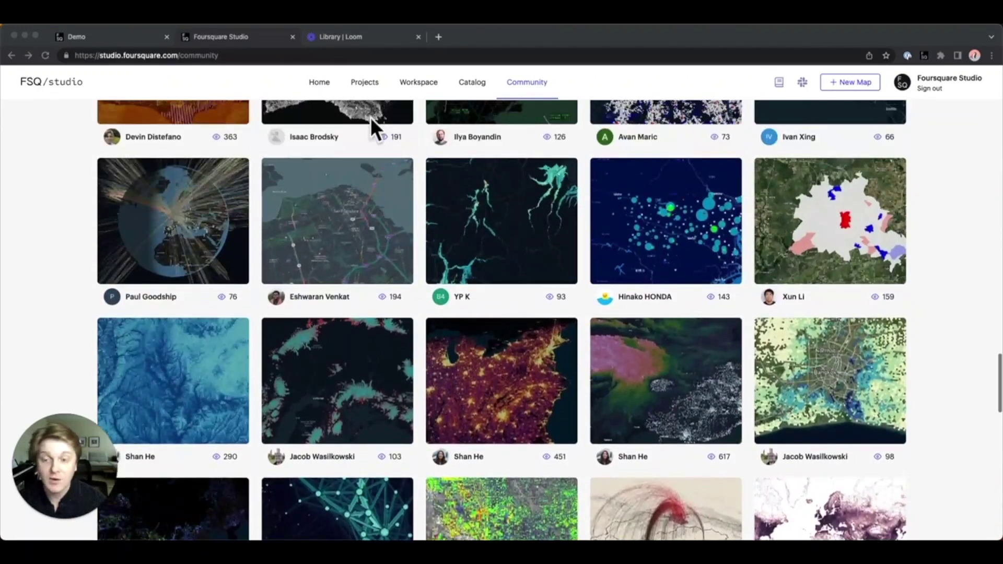
double_click(172, 56)
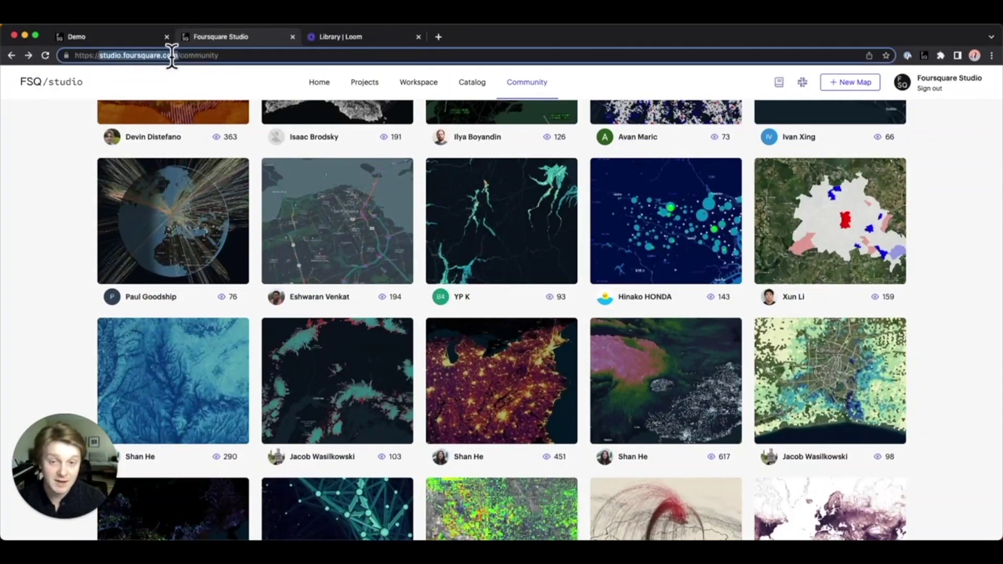